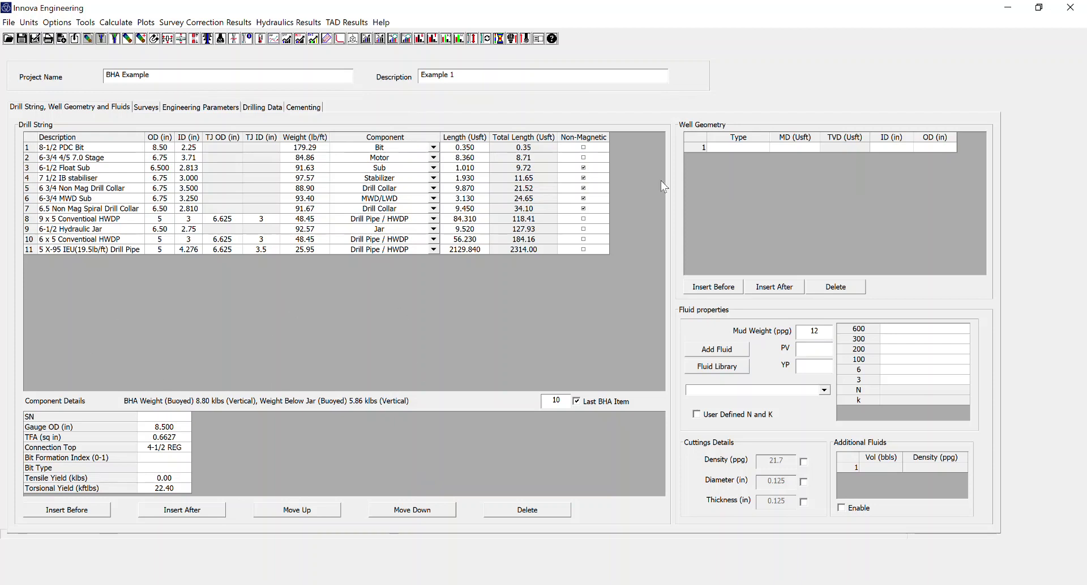
Add a casing section to the first well geometry row with an MD of 5000 ft
click(765, 147)
click(764, 147)
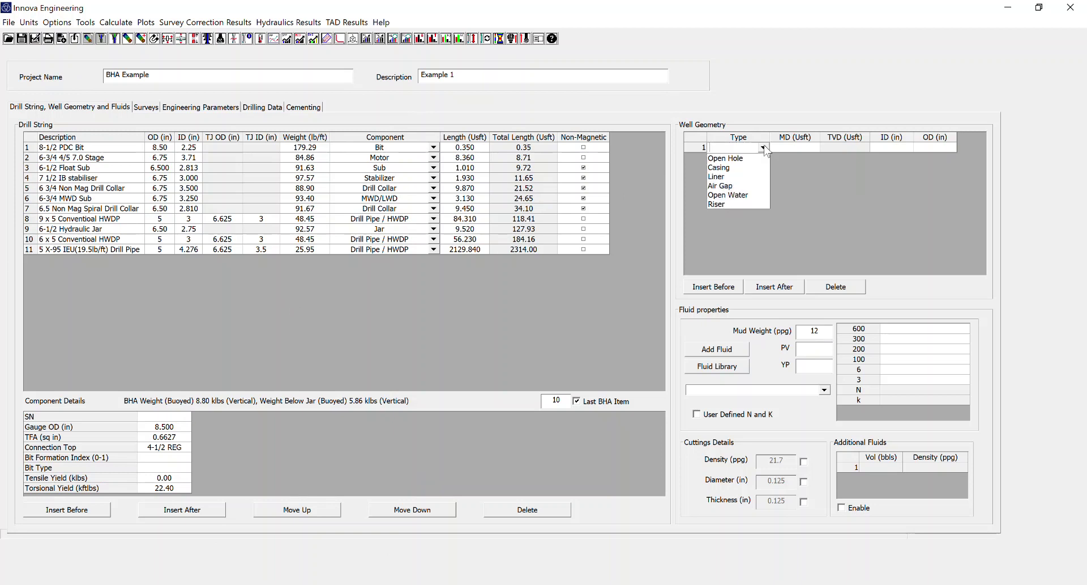
click(736, 168)
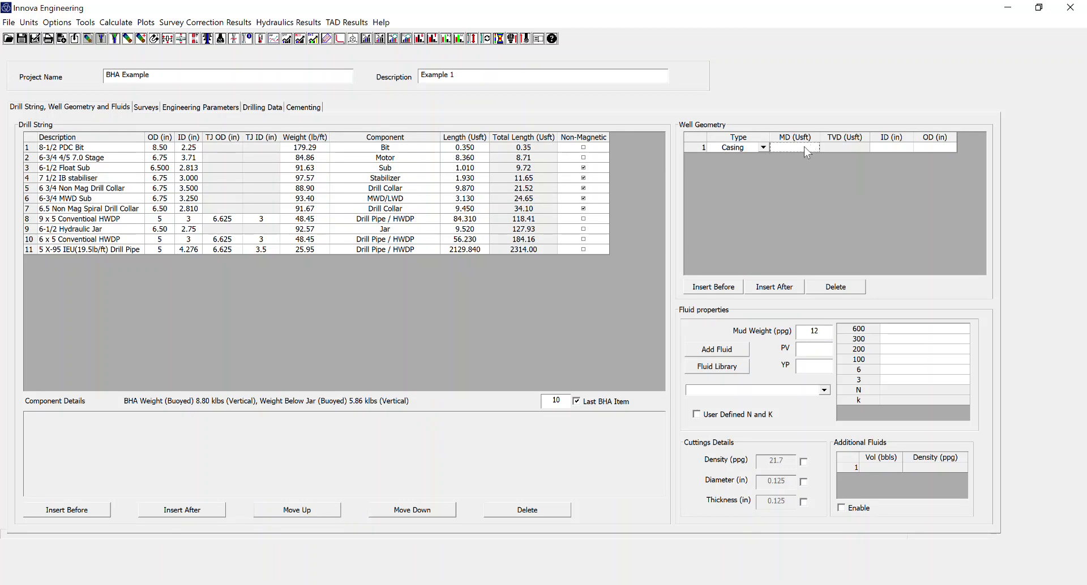
text(5000)
key(Return)
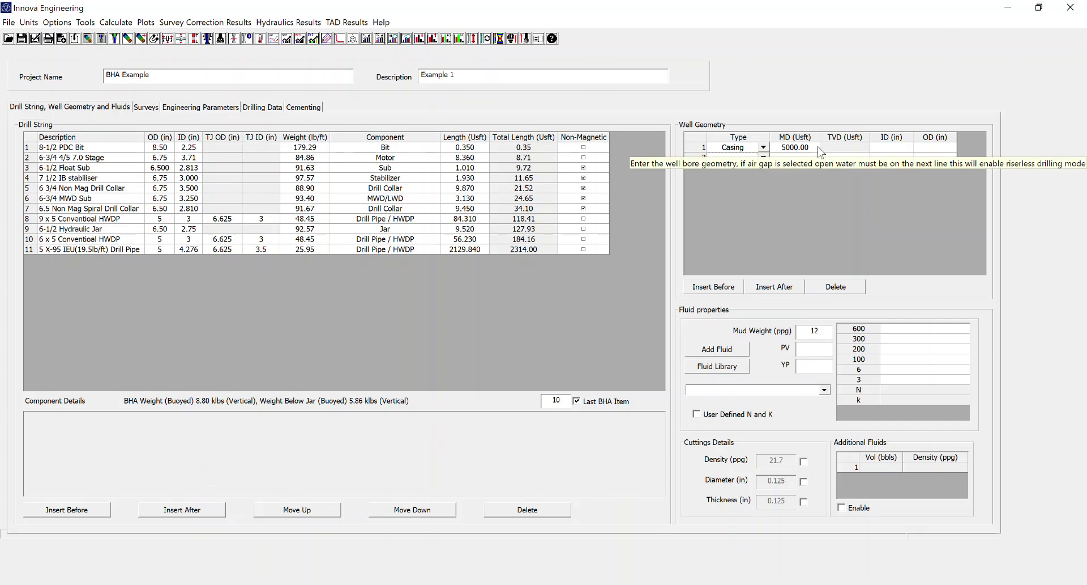
Set the casing section's OD to 9.625 in and its ID to 8.680 in
click(944, 148)
click(943, 148)
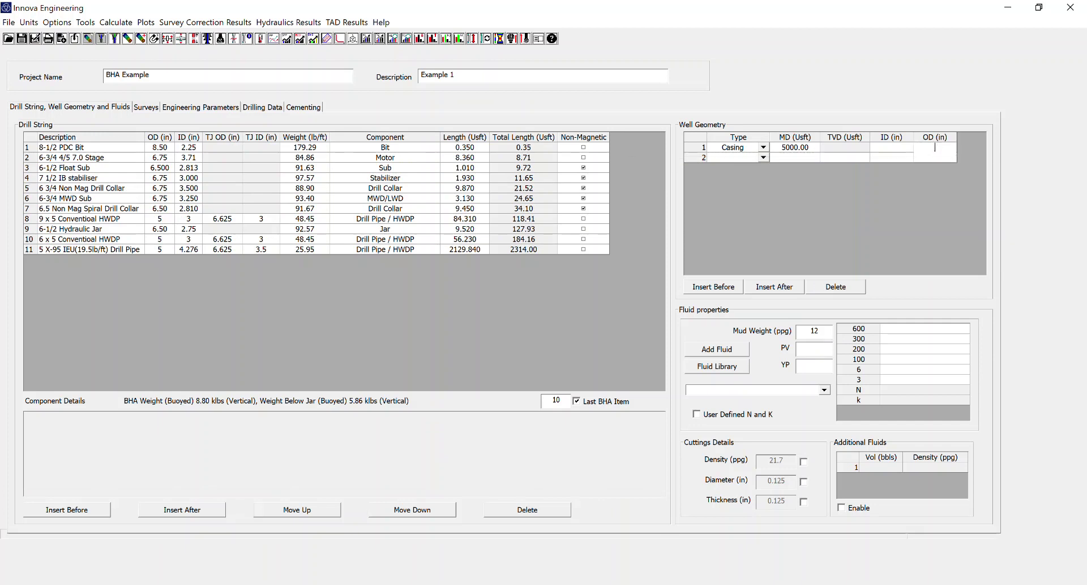
text(9.625)
click(904, 148)
click(905, 149)
text(8.680)
Add an open hole section below the casing with an MD of 15000 ft and an ID and OD of 8.5 in
click(763, 157)
click(731, 168)
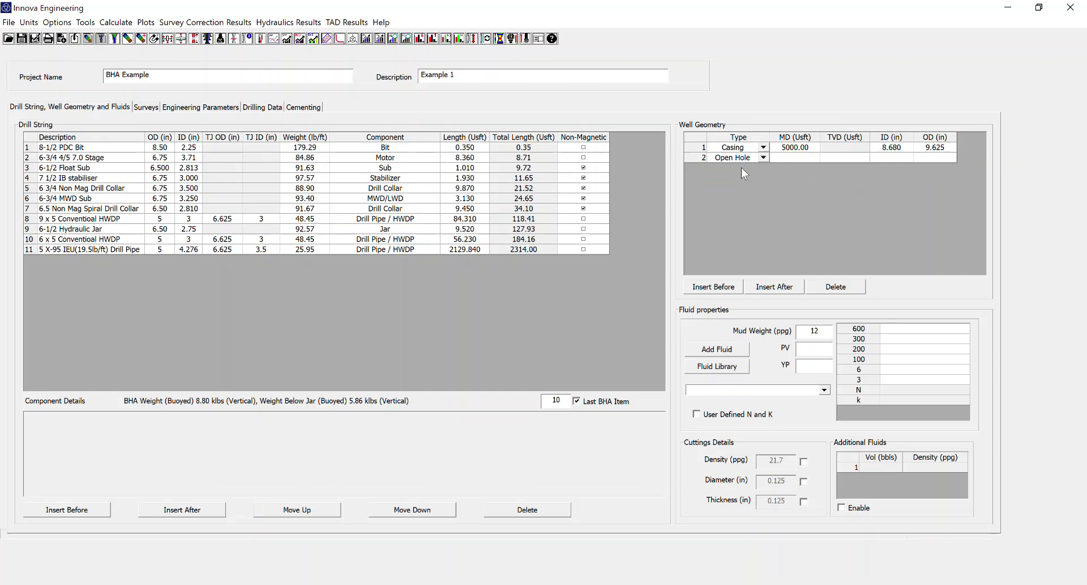
click(813, 161)
text(15000)
key(Return)
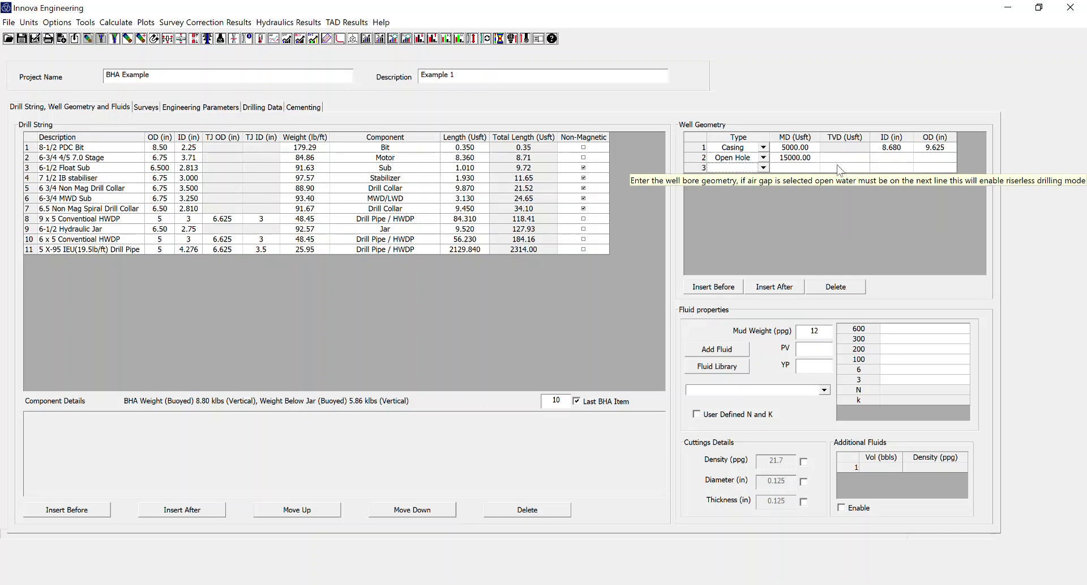
click(905, 157)
text(8.5)
key(Return)
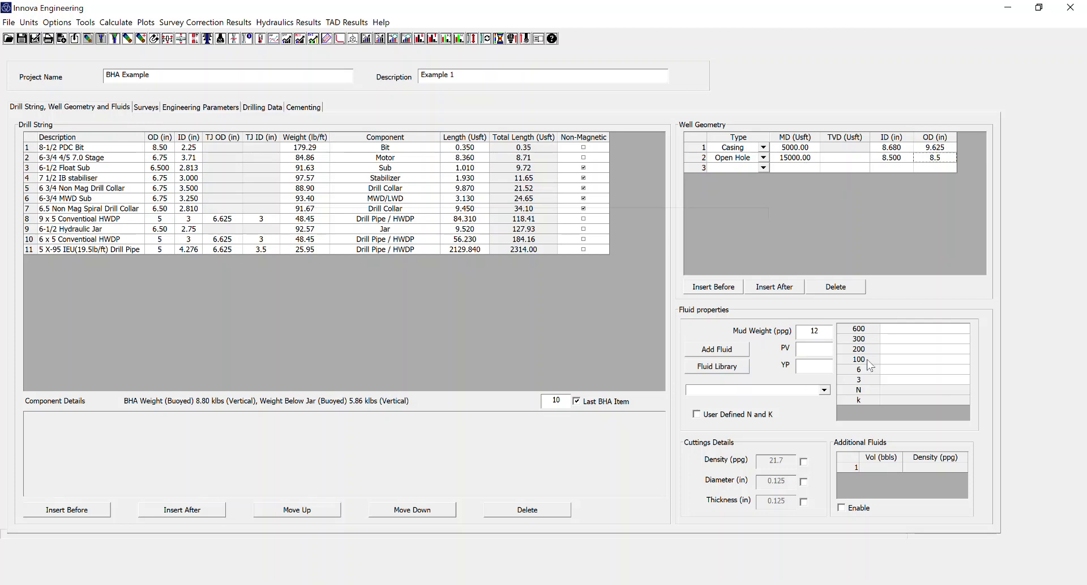
Set the fluid's PV to 22 and YP to 25
click(826, 331)
click(824, 348)
text(22)
click(820, 365)
text(25)
key(Tab)
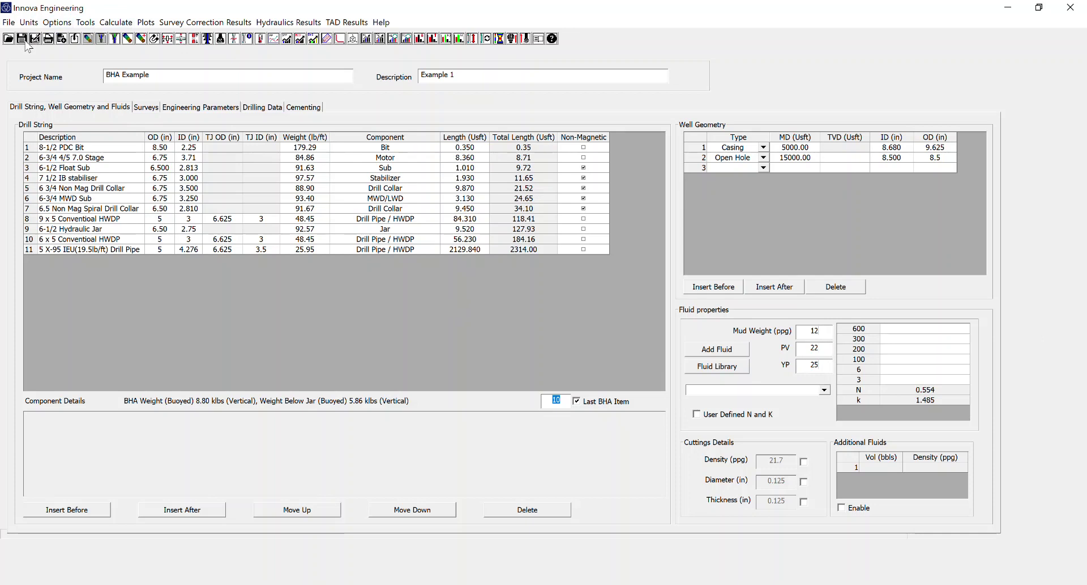
Choose Well Plan as the survey selection and enter a tie-on station with MD, inclination and azimuth of 0
click(148, 109)
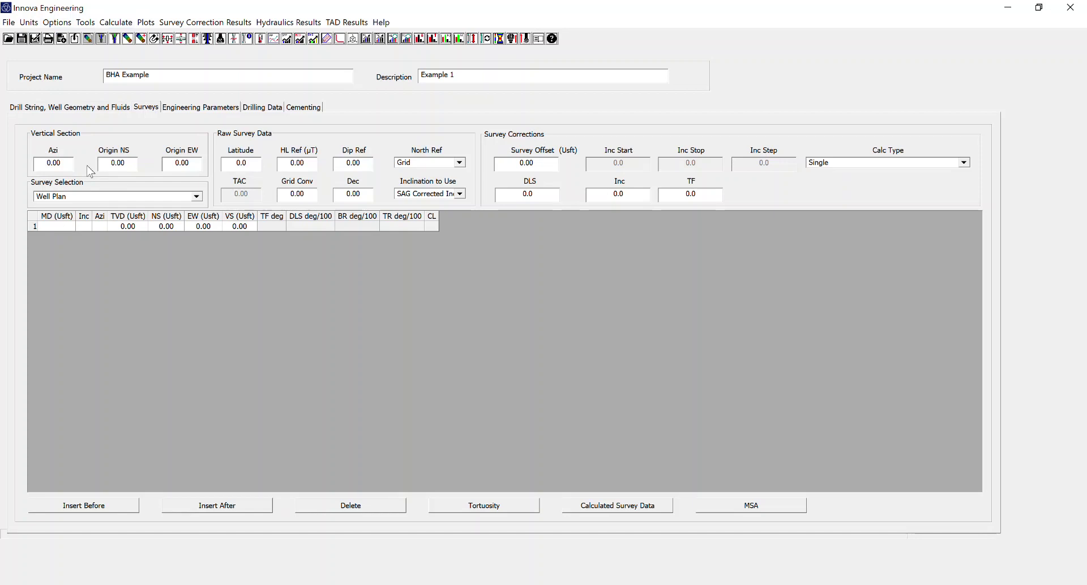
click(196, 196)
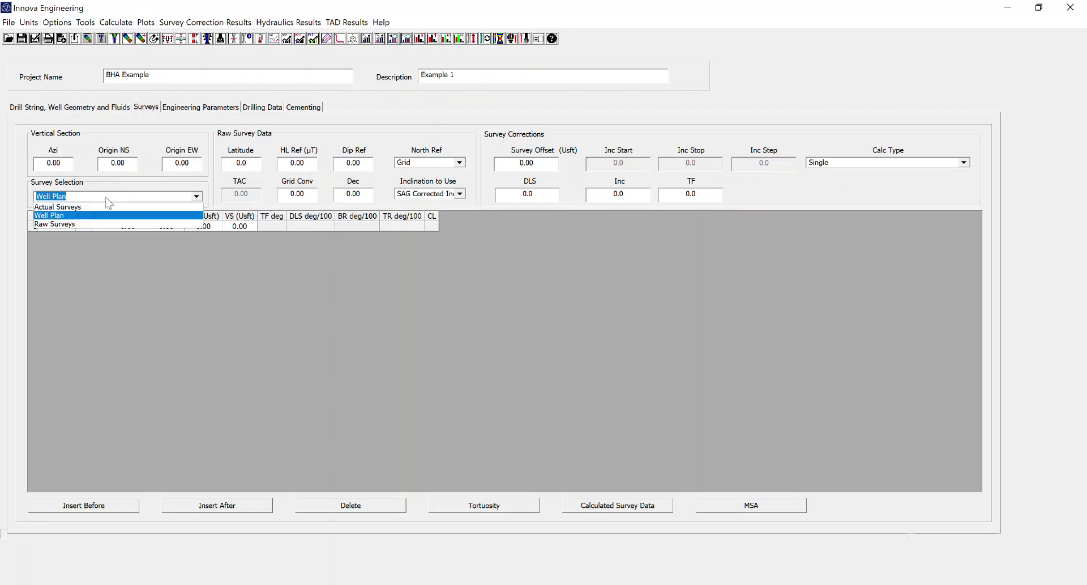
click(55, 216)
text(0)
key(Tab)
text(0)
key(Tab)
text(0)
key(Tab)
Add a second well plan station at 5100 ft MD with inclination and azimuth of 0
click(62, 237)
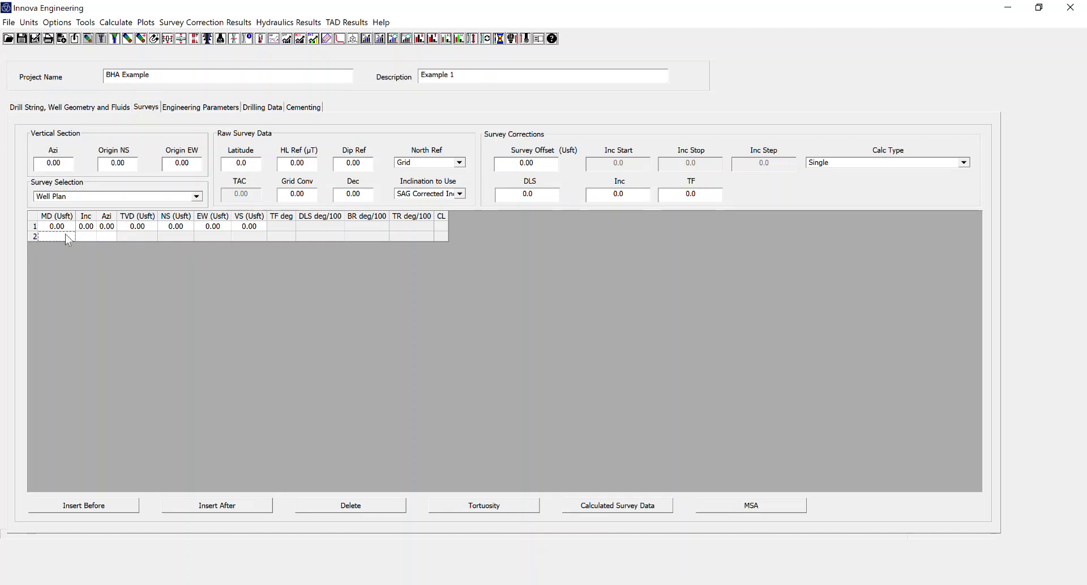
text(50)
key(BackSpace)
text(100)
key(Tab)
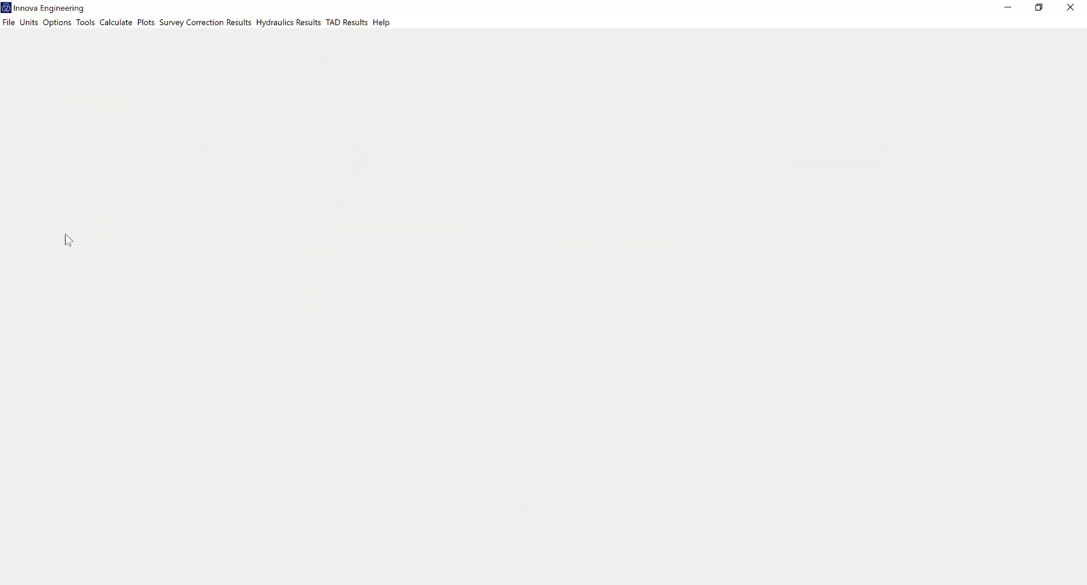
Add a third well plan station at 6000 ft MD with inclination 90 and azimuth 89
click(59, 247)
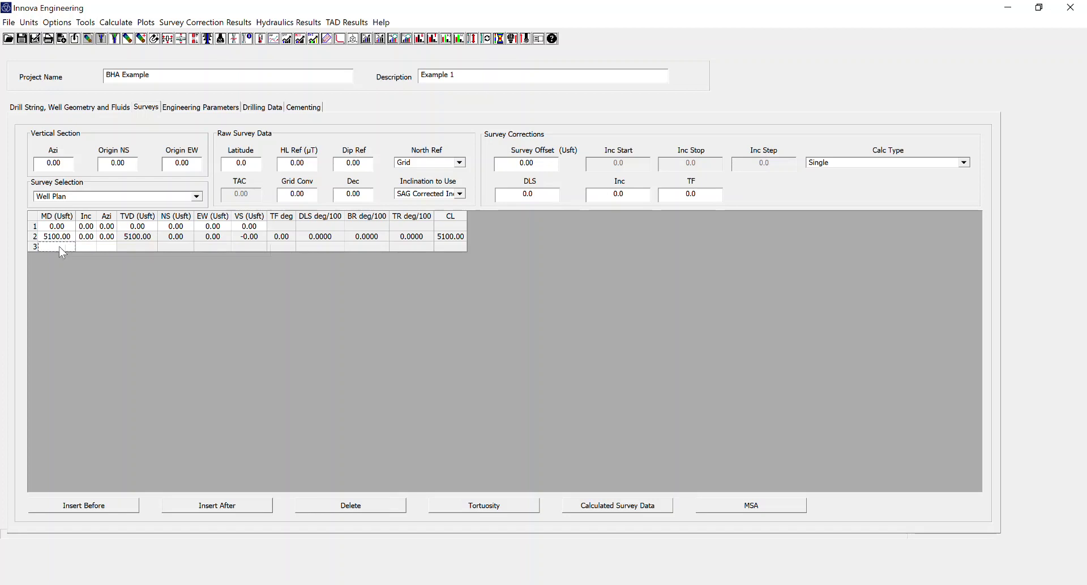
text(6000)
key(Tab)
text(90)
key(Tab)
text(89)
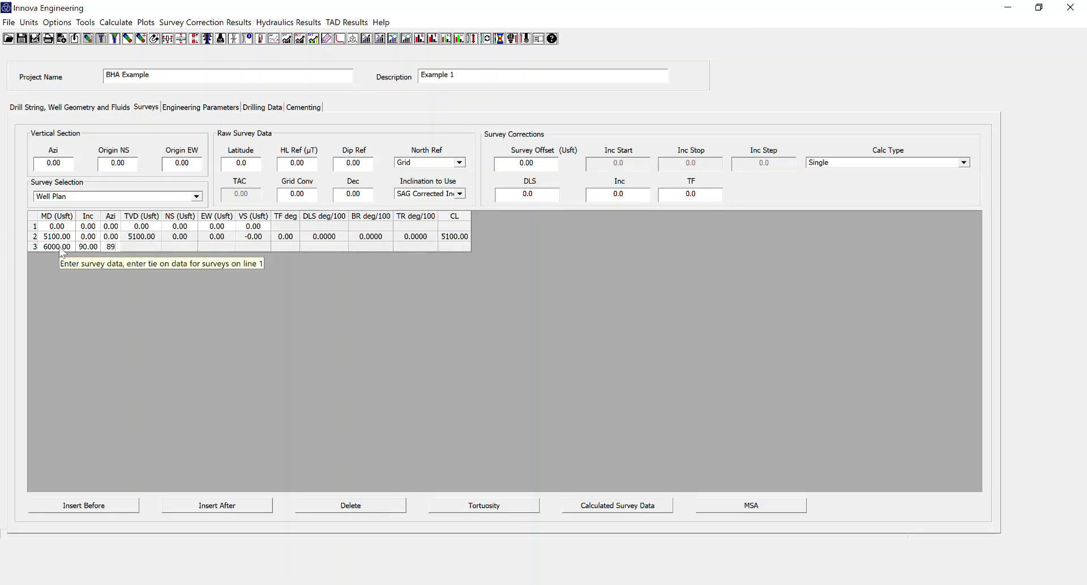
key(Tab)
Add a fourth well plan station at 15000 ft MD with inclination 90 and azimuth 89
text(15000)
key(Tab)
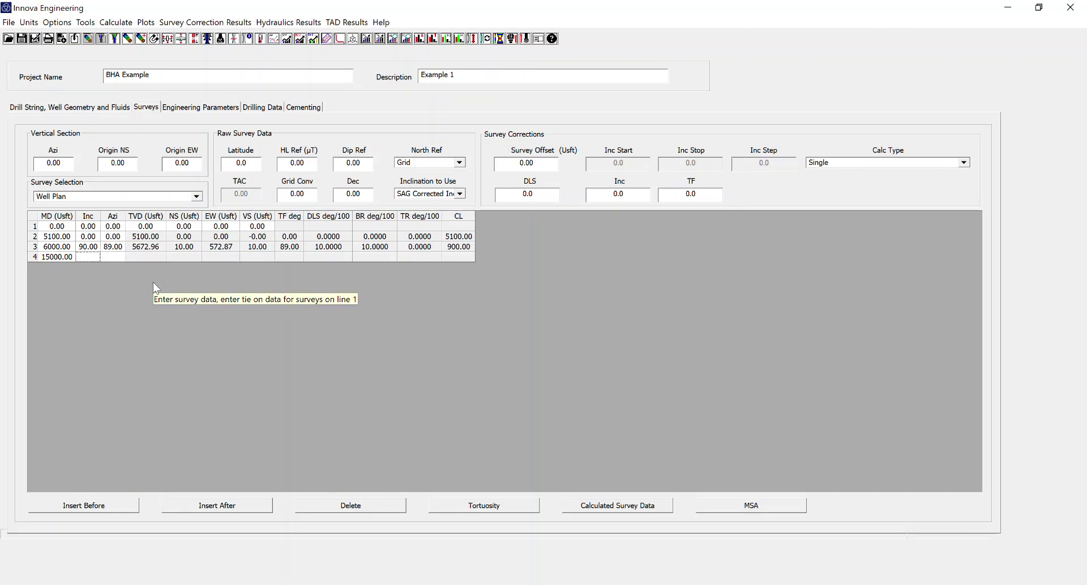
text(90)
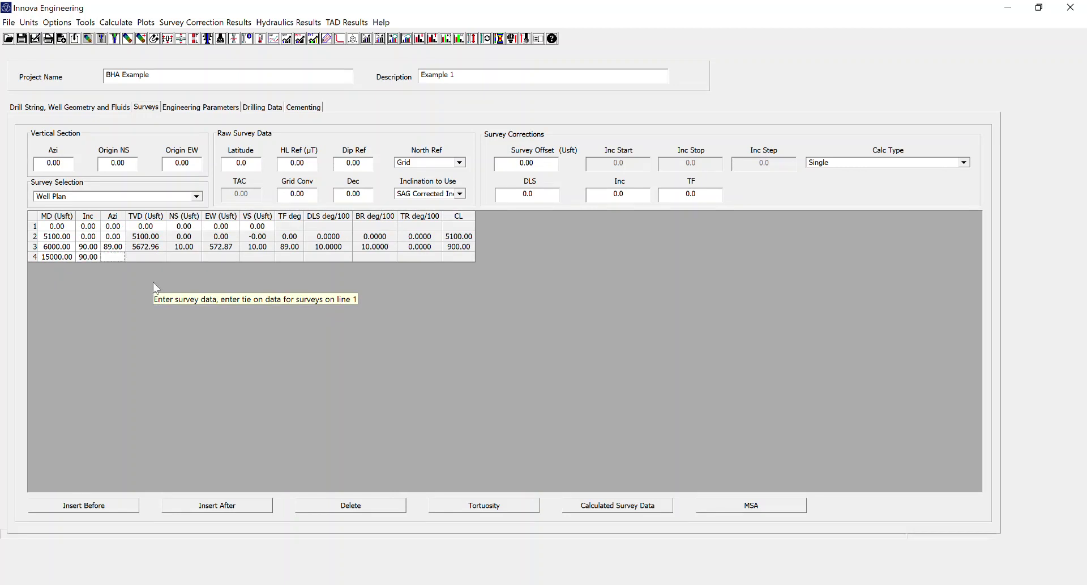
key(Tab)
text(89)
key(Tab)
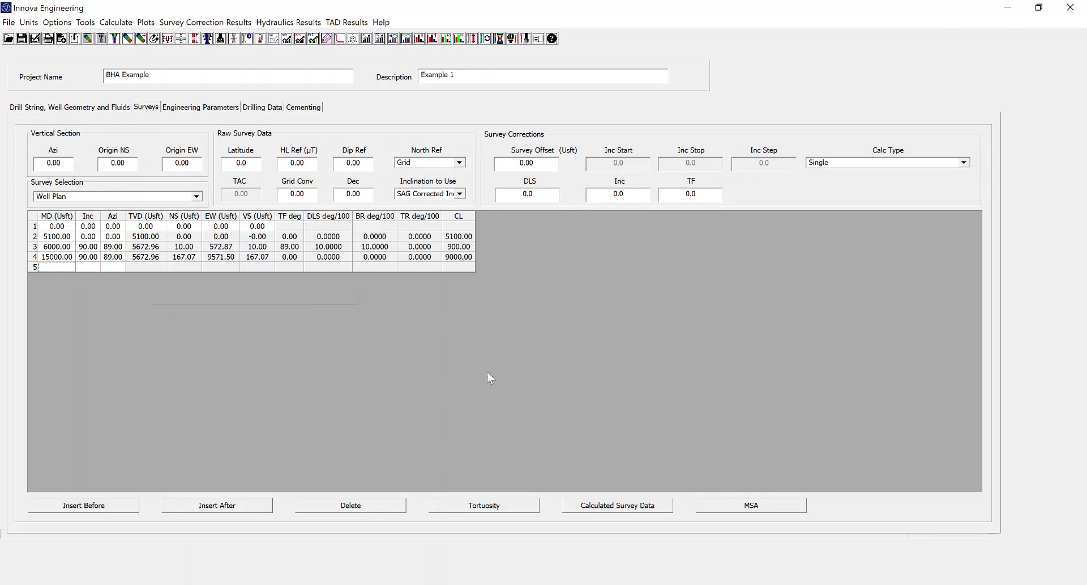
Update the open hole section's TVD in the well geometry from the well plan, and return to the surveys
click(75, 109)
click(813, 157)
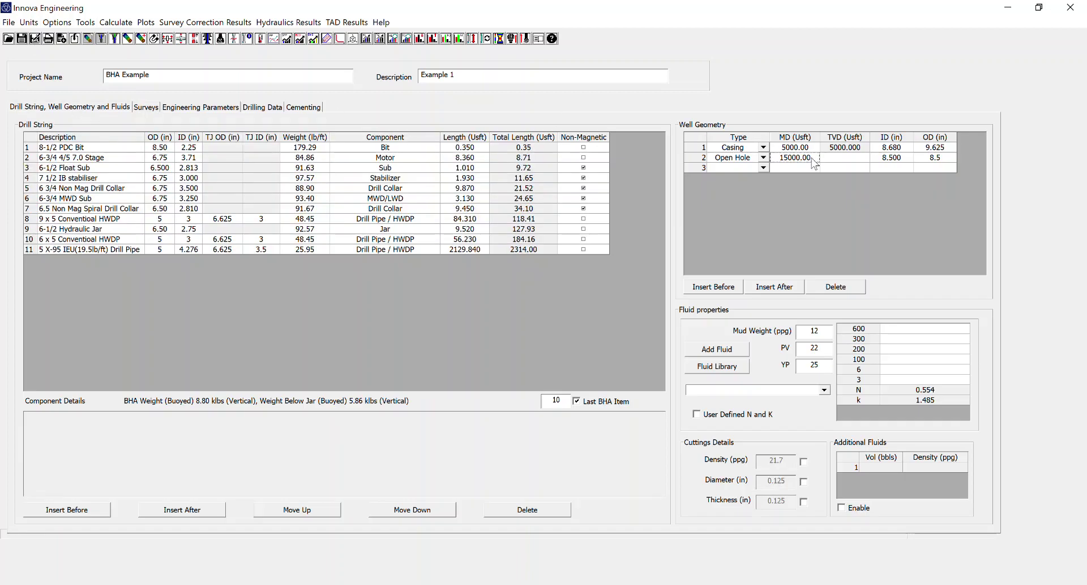
key(Tab)
click(150, 106)
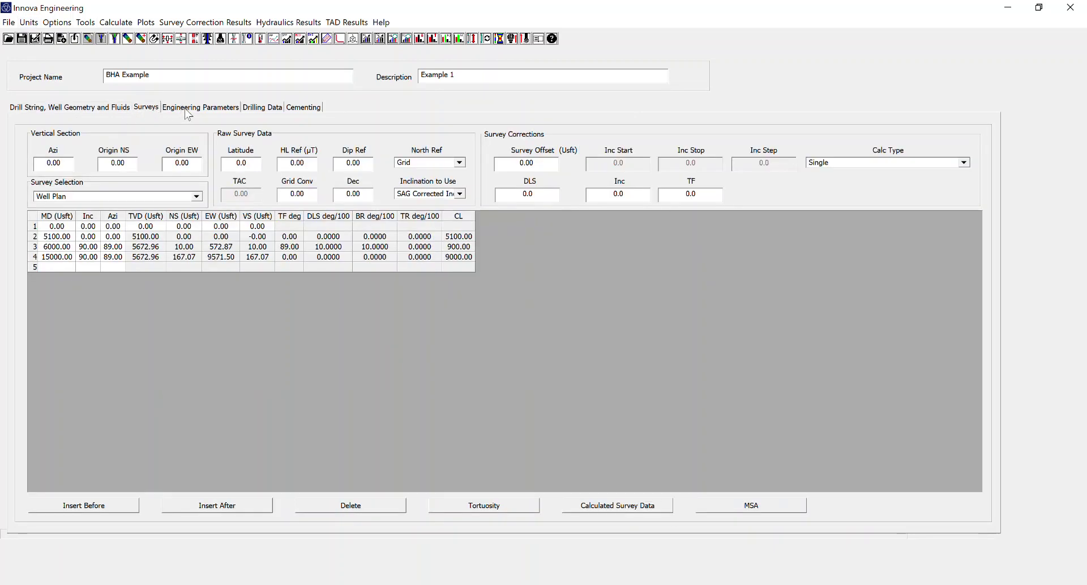
Set the torque and drag calculation depth to 15000 ft and the RPM to 120
click(185, 112)
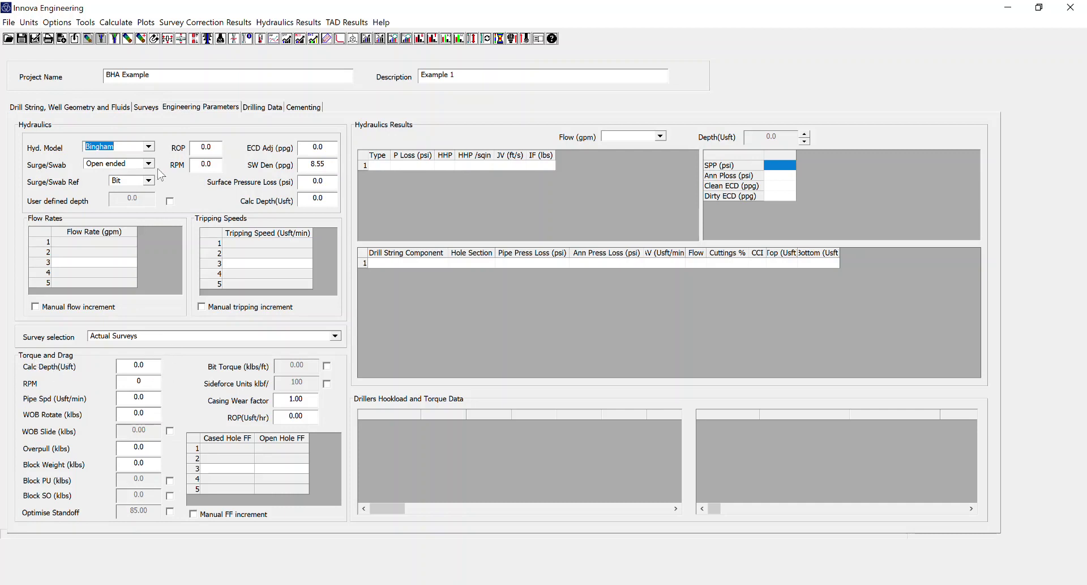
click(70, 107)
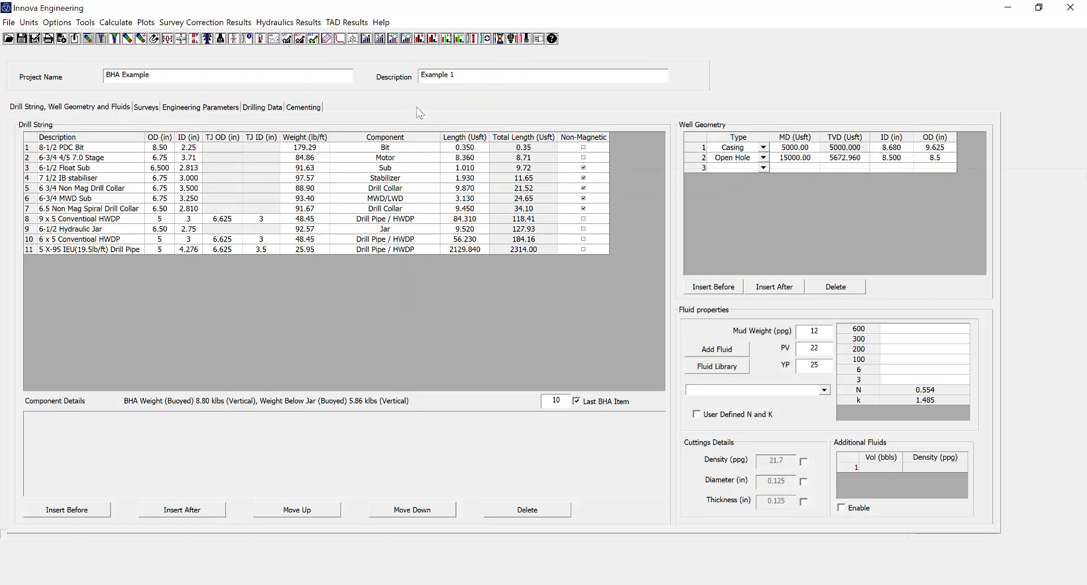
click(197, 108)
double_click(138, 365)
text(15000)
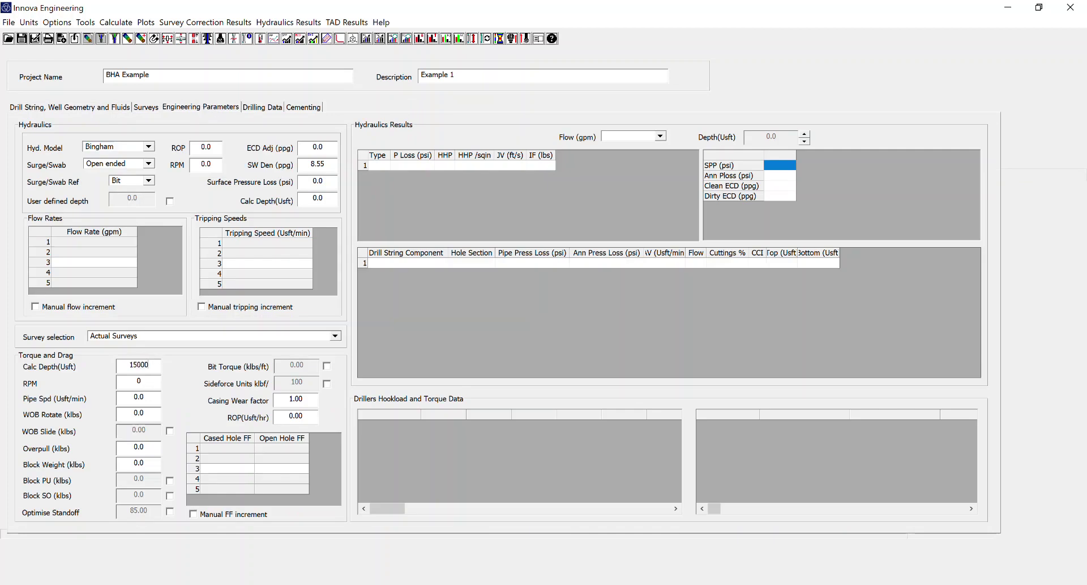
text(120)
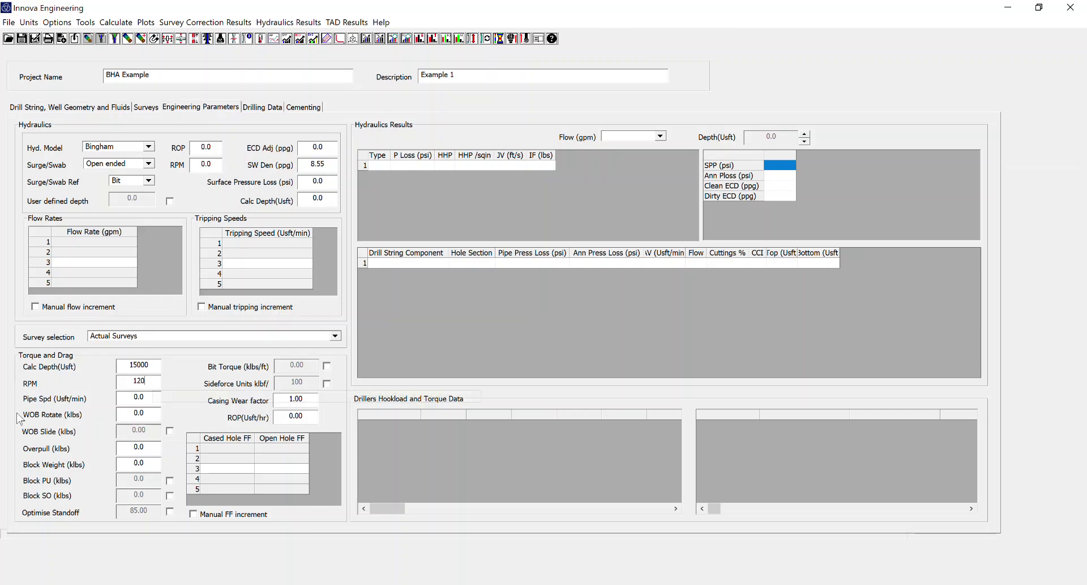
Set the pipe speed to 30, WOB rotate to 30, block weight to 35 and torque and drag ROP to 110
drag(154, 398, 76, 404)
text(30)
key(Tab)
text(30)
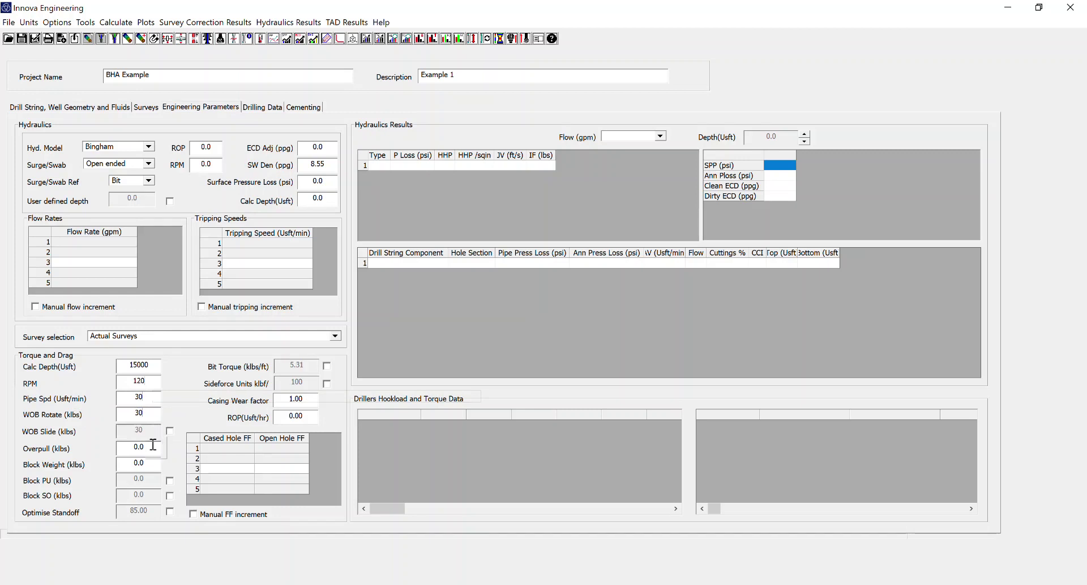
key(Tab)
key(Tab)
text(35)
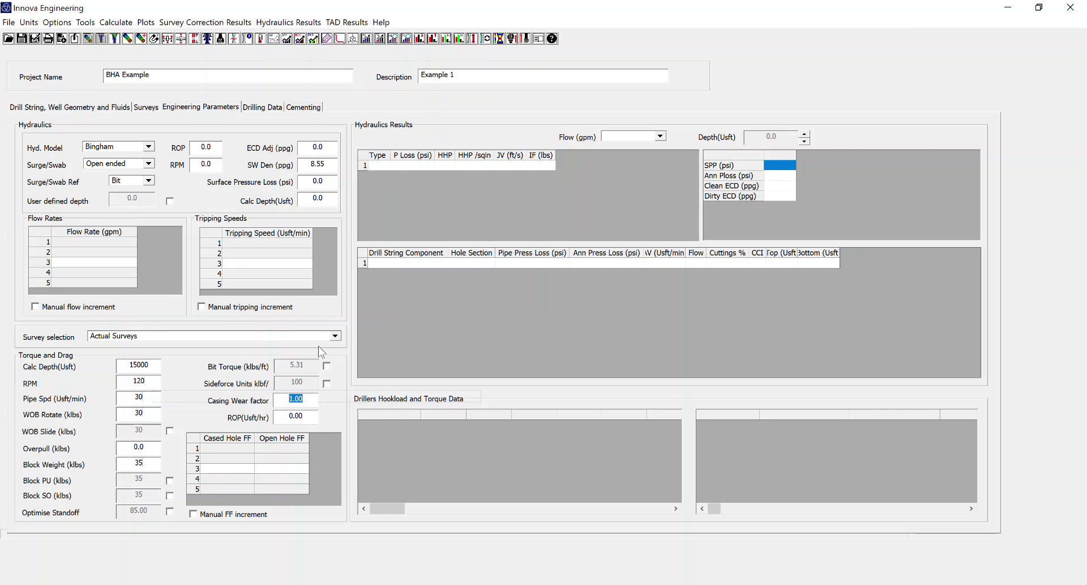
key(Tab)
text(1)
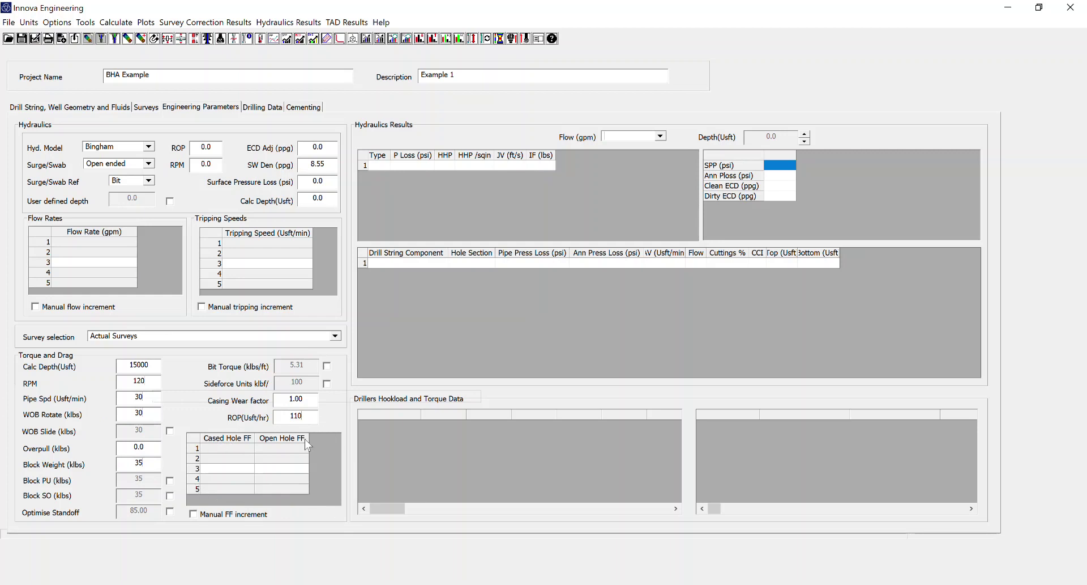
Set the central cased hole and open hole friction factors to 0.15, keeping automatic friction factor increments
click(222, 469)
text(0.15)
key(Tab)
text(0.15)
key(Tab)
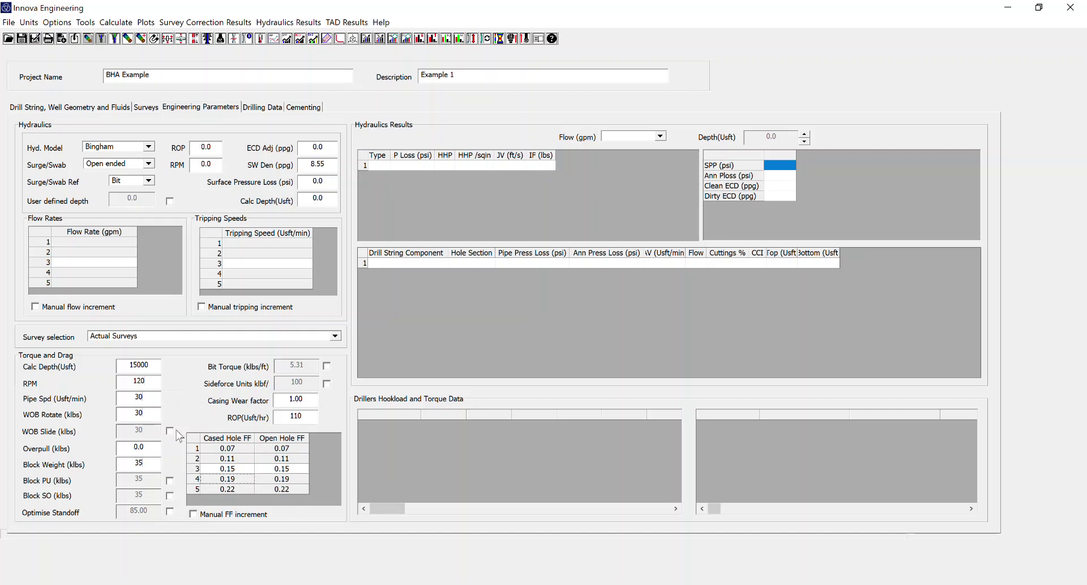
click(193, 514)
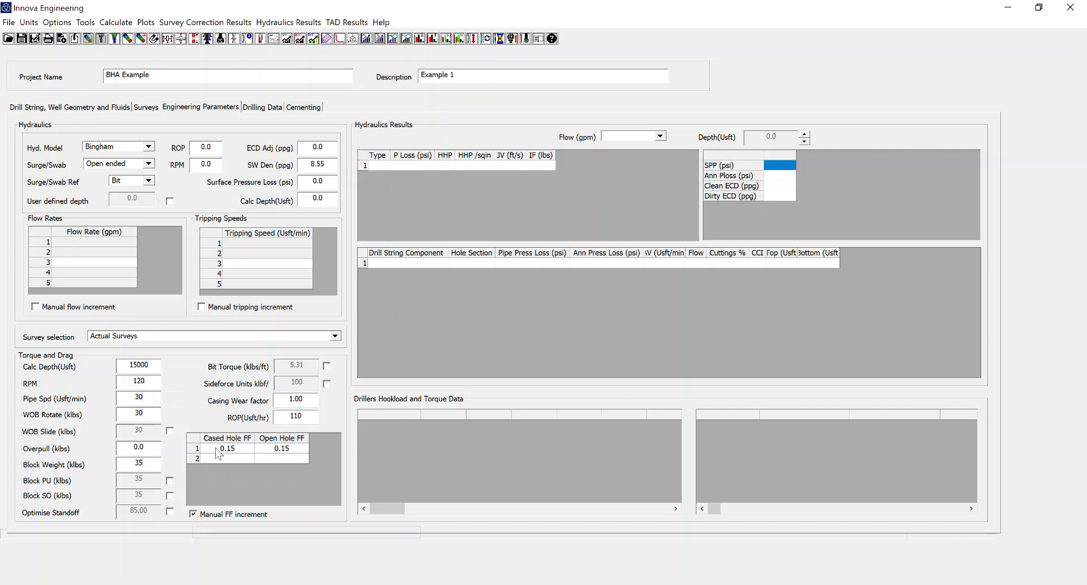
click(192, 514)
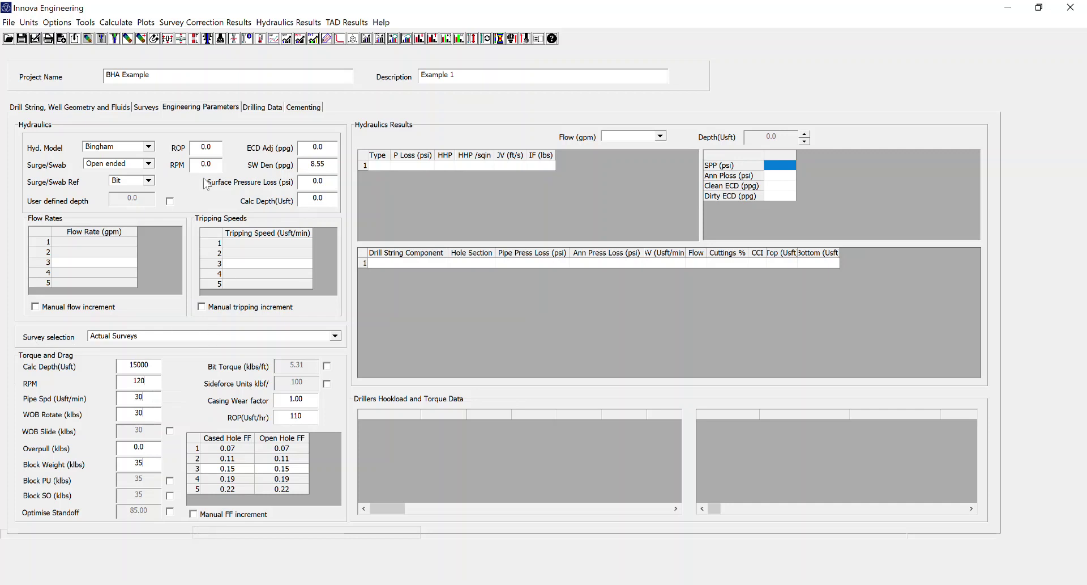
Check the survey data source and choose Well Plan as the survey for the engineering calculations
click(153, 109)
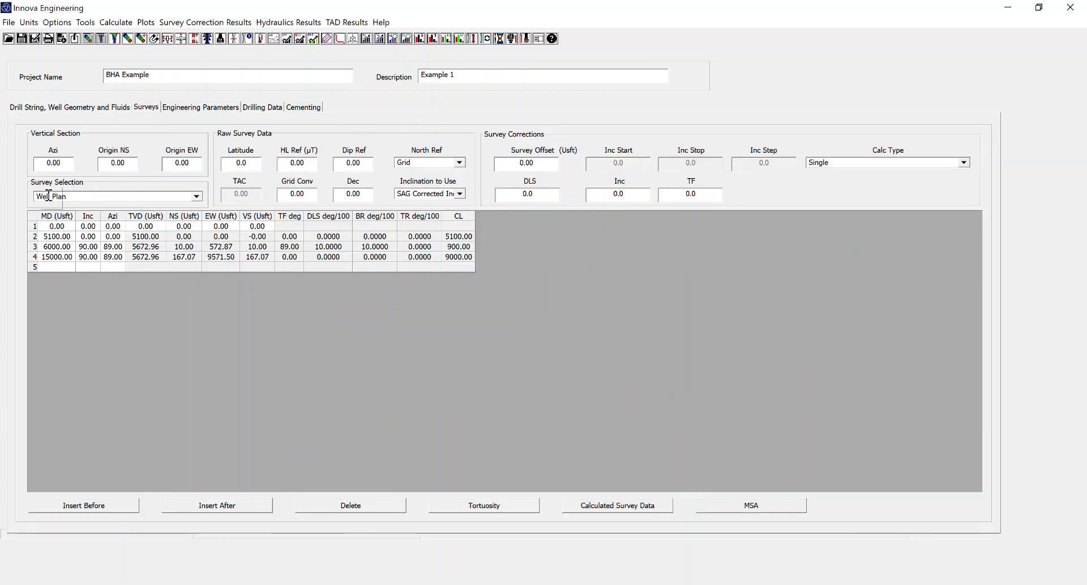
click(182, 107)
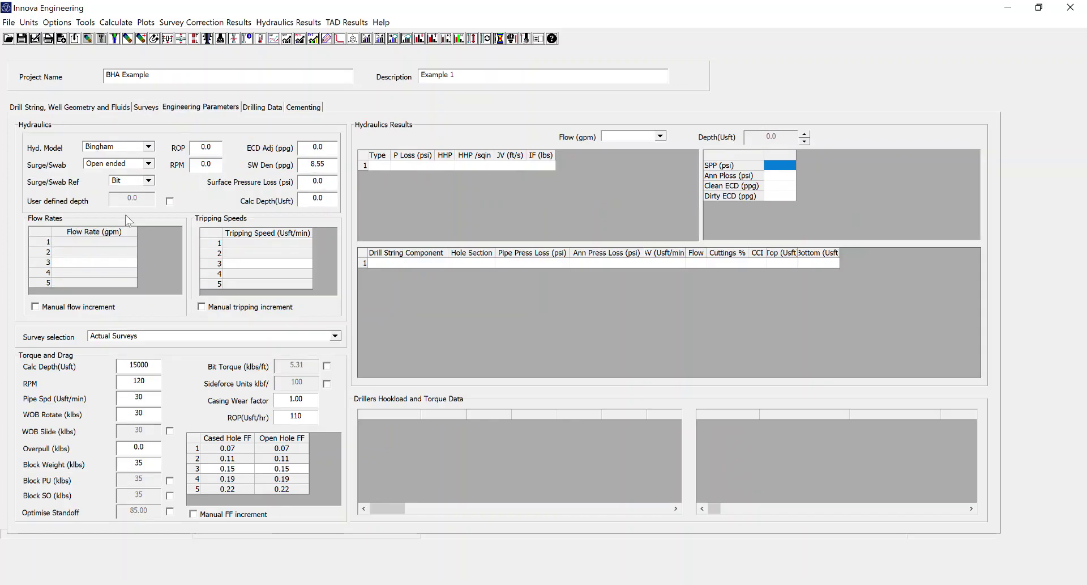
click(335, 335)
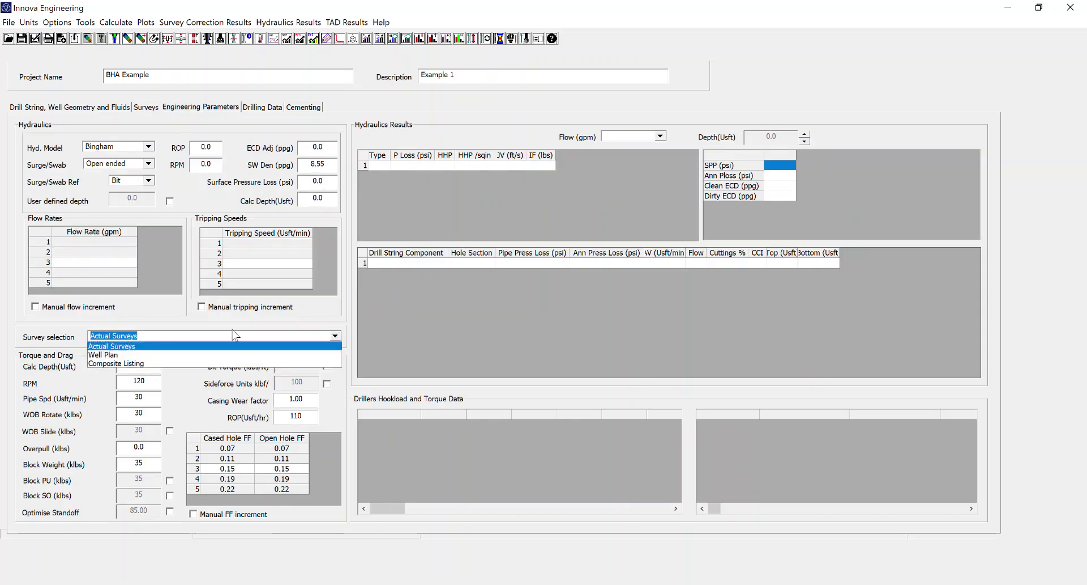
click(128, 355)
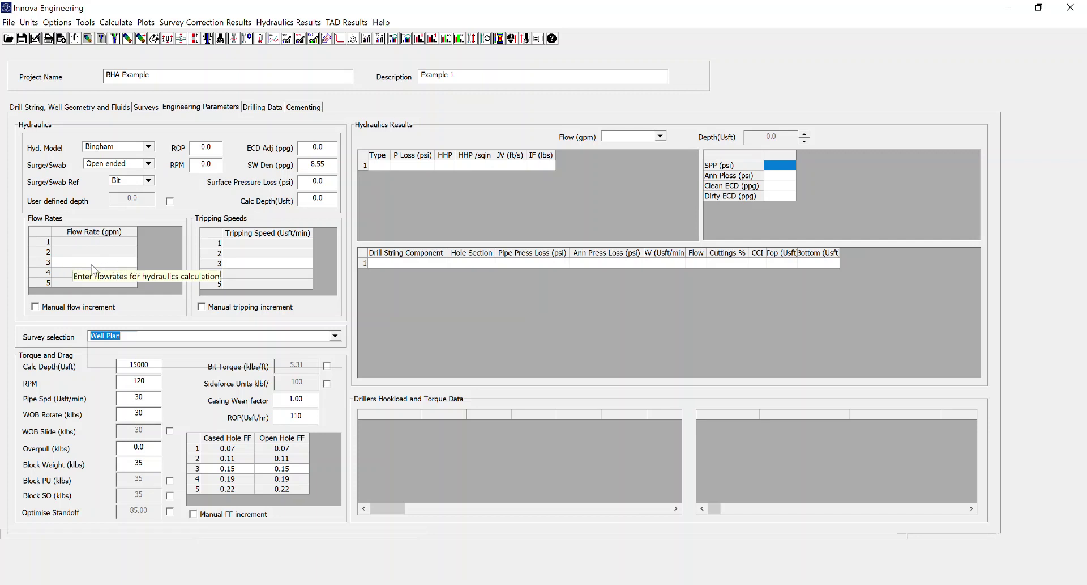
Enter a hydraulics flow rate of 450 gpm and enable manual flow increments
click(404, 280)
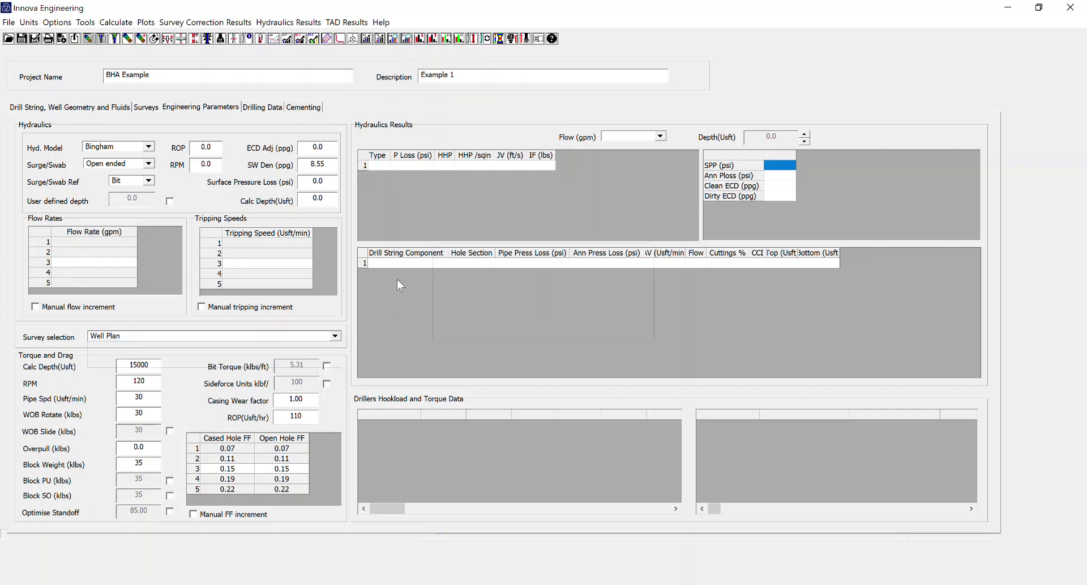
click(83, 260)
text(450)
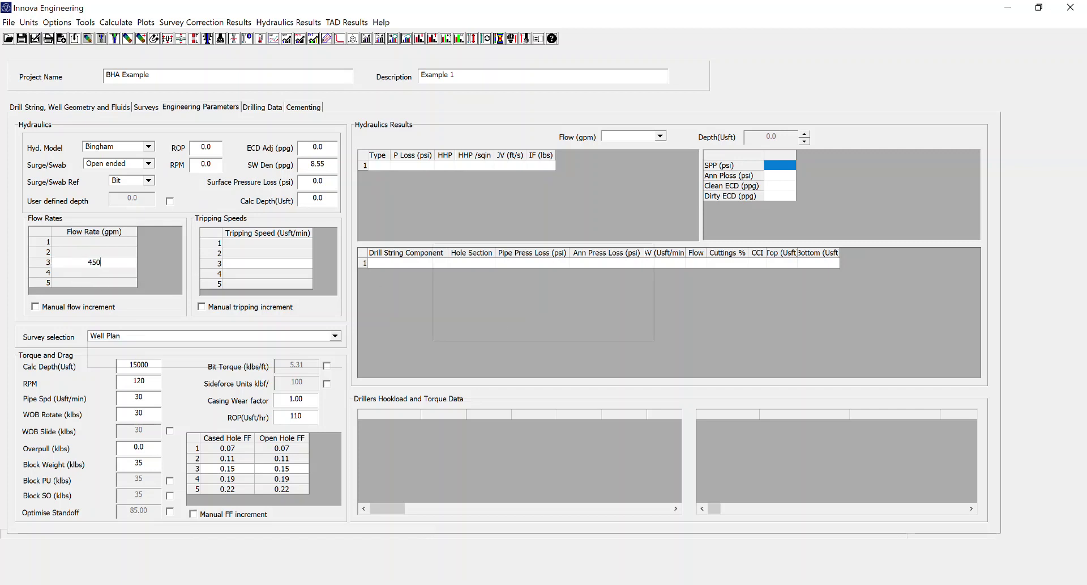
key(Return)
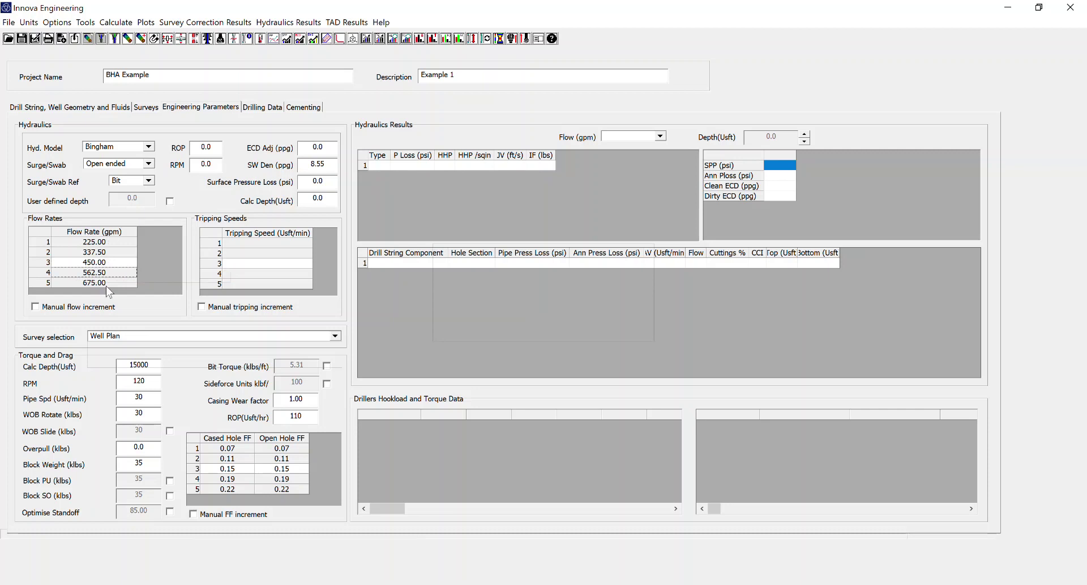
click(35, 306)
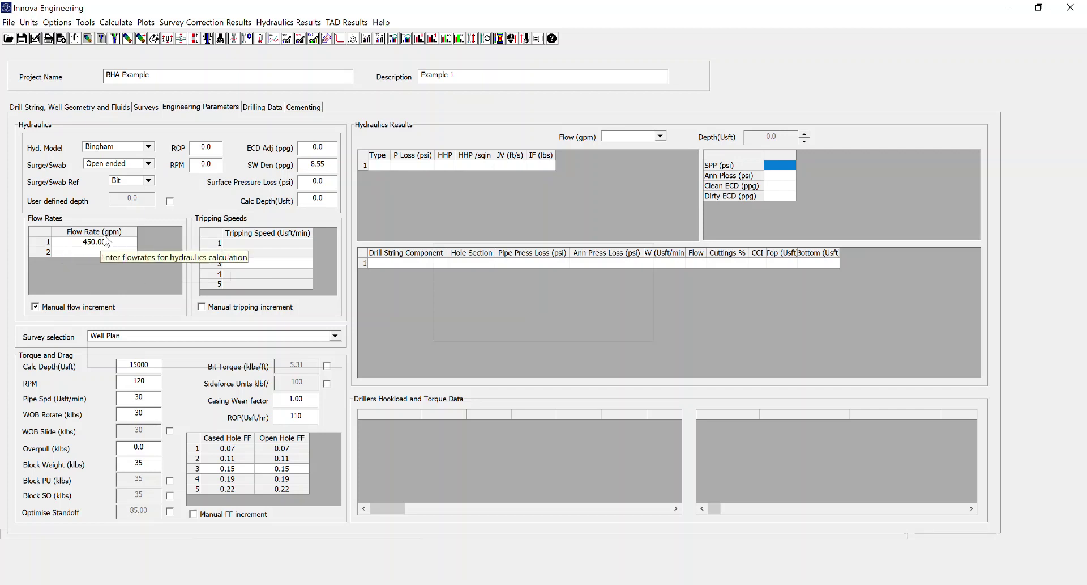
click(34, 307)
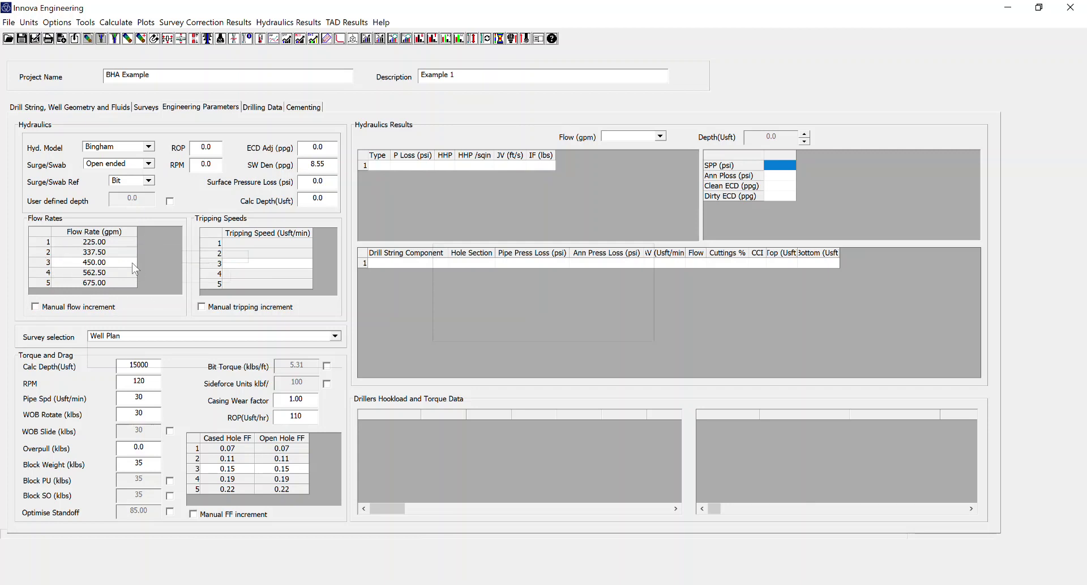
click(35, 306)
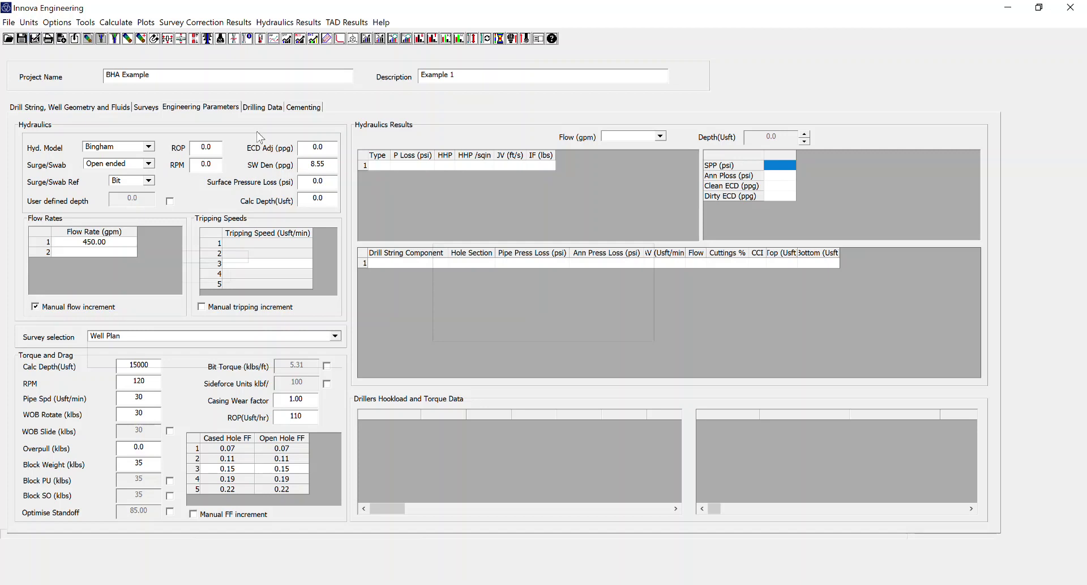
Check the drill string and well geometry inputs and the Well Plan survey, and return to the engineering parameters
click(92, 109)
click(145, 107)
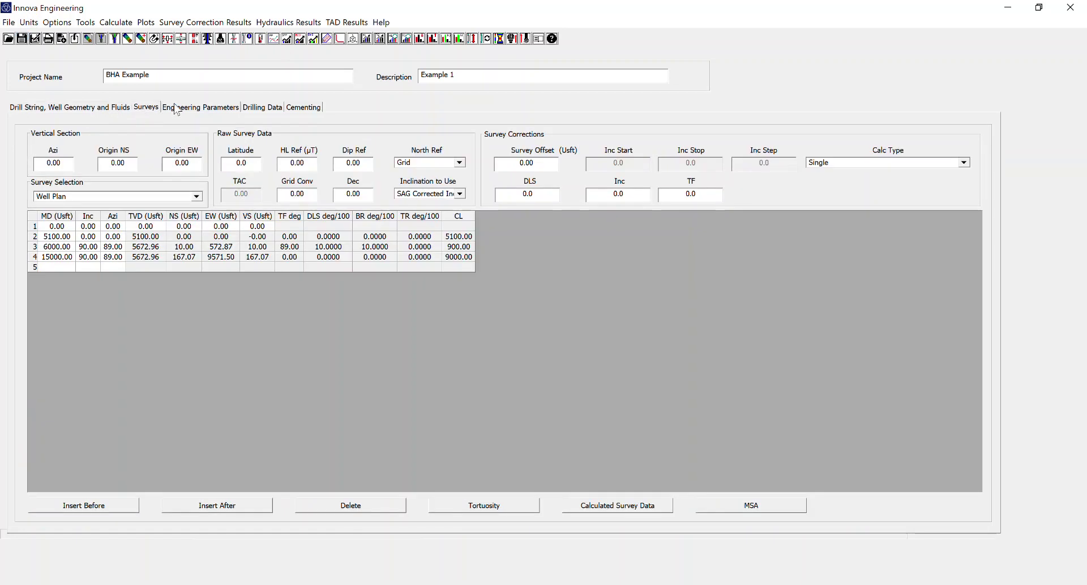
click(178, 108)
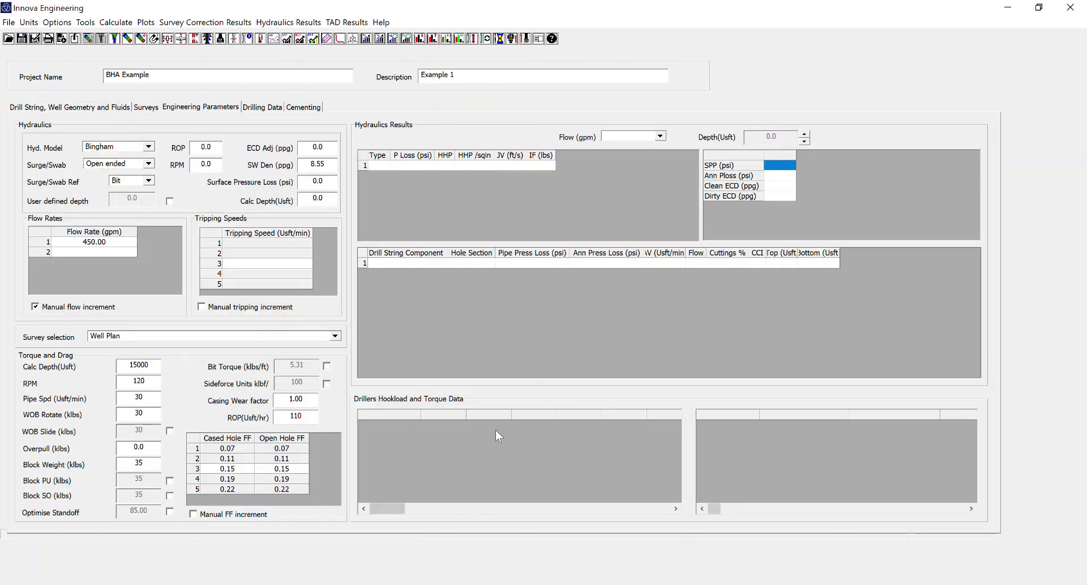
Review the torque and drag model options, including casing wear, buckling lines, buckling model and contact surface correction
click(57, 23)
mouse_move(65, 106)
mouse_move(282, 105)
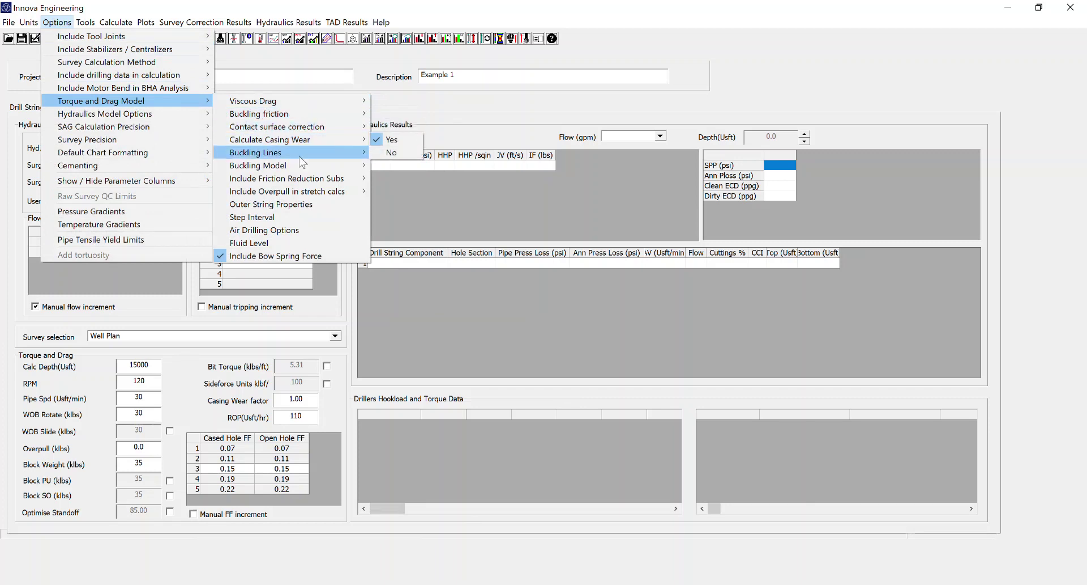
mouse_move(299, 155)
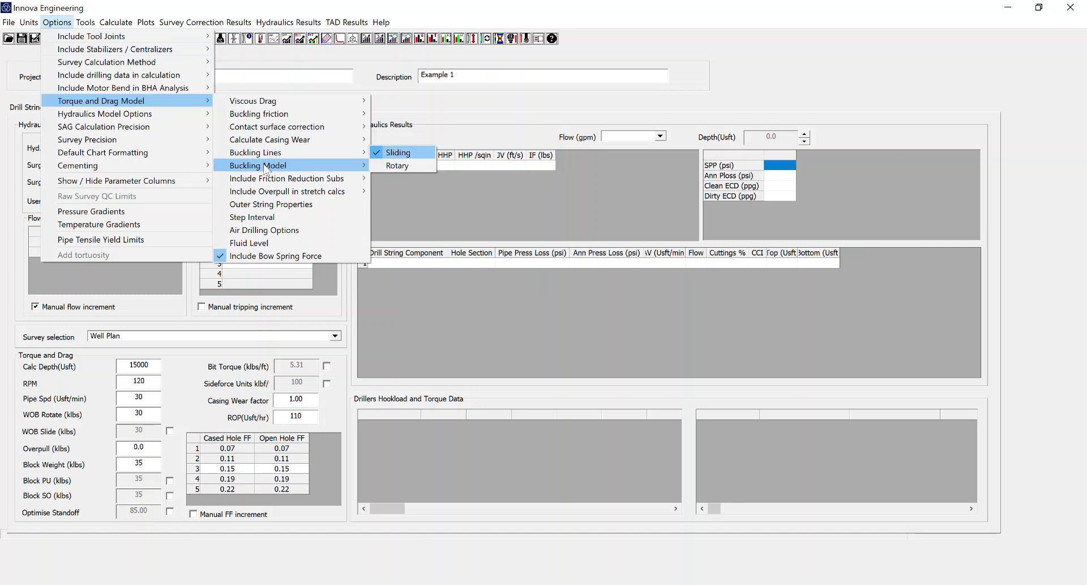
mouse_move(268, 169)
click(406, 177)
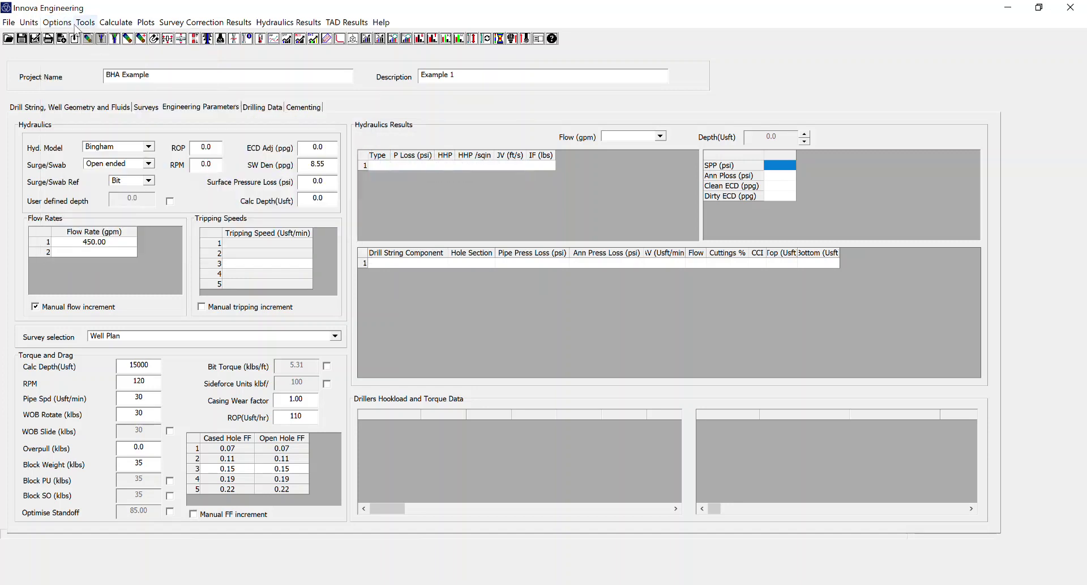
click(57, 22)
mouse_move(125, 102)
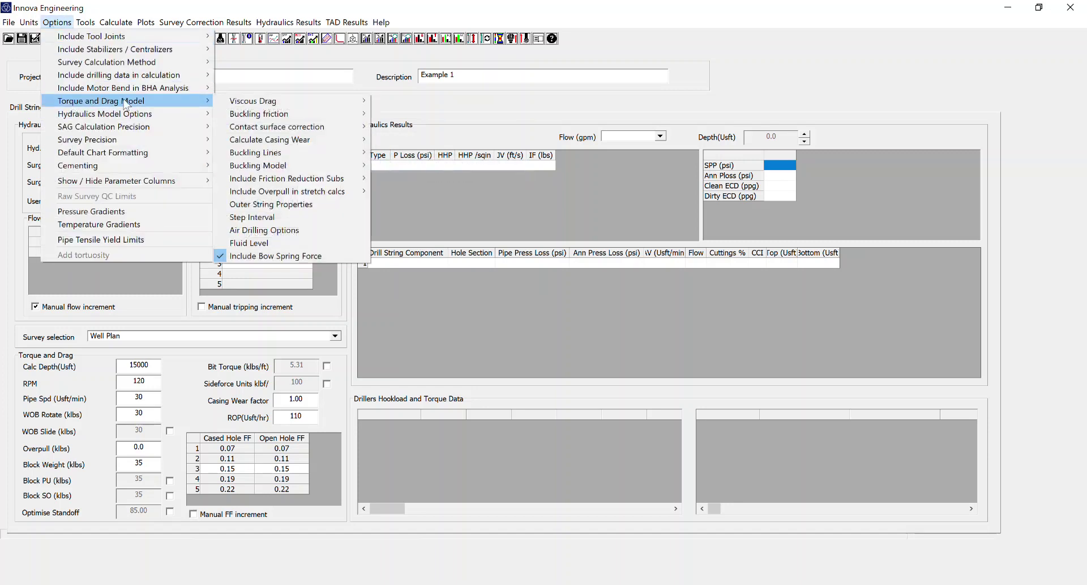
mouse_move(257, 181)
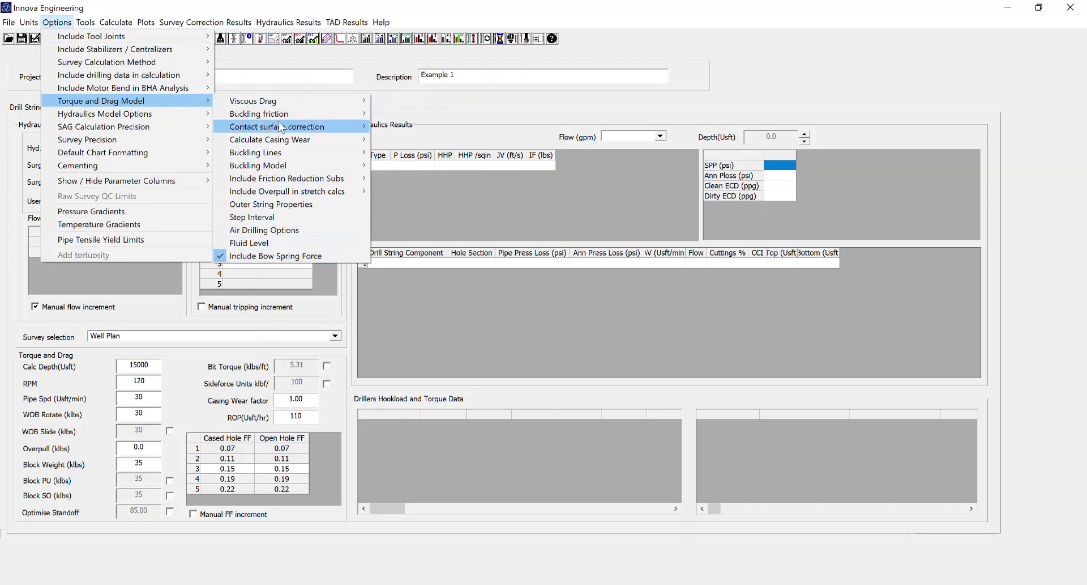
click(436, 104)
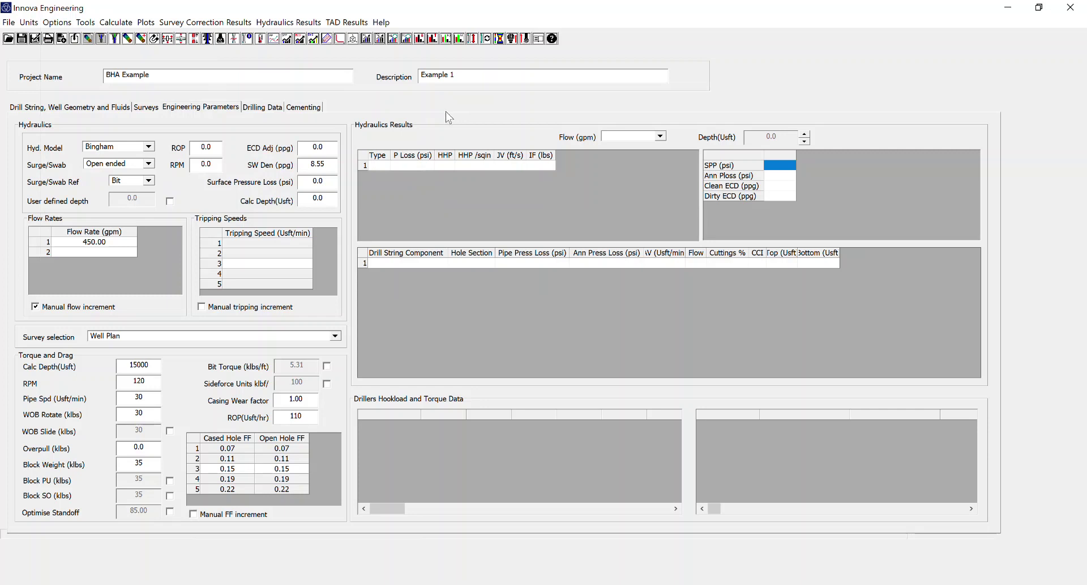
Run the torque and drag calculation and dismiss the completion message
click(116, 22)
click(124, 50)
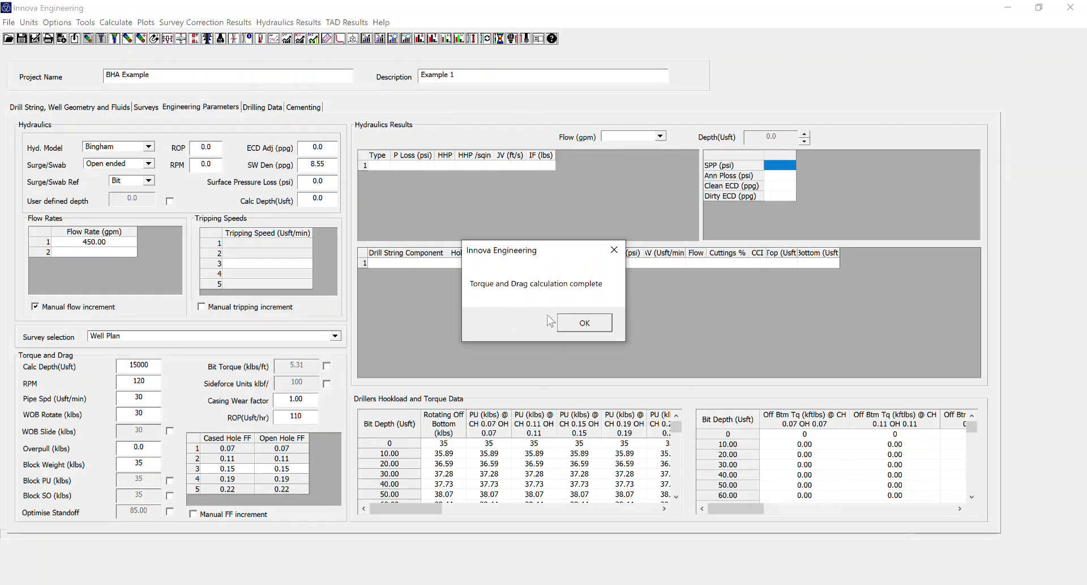
click(593, 323)
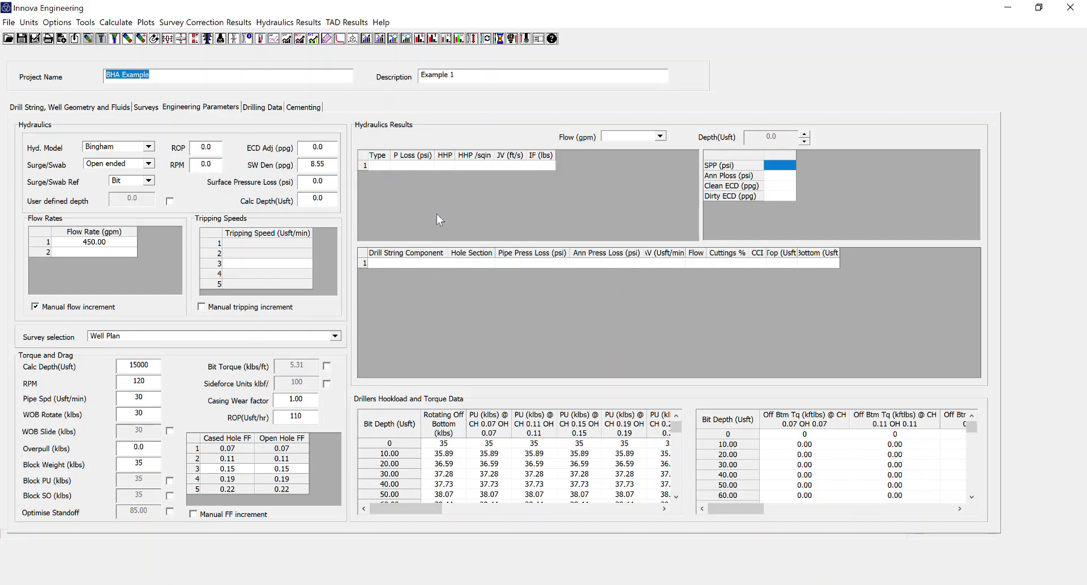
Open the torque and drag summary report and read through its parameters, operations table and drill string summary
click(355, 23)
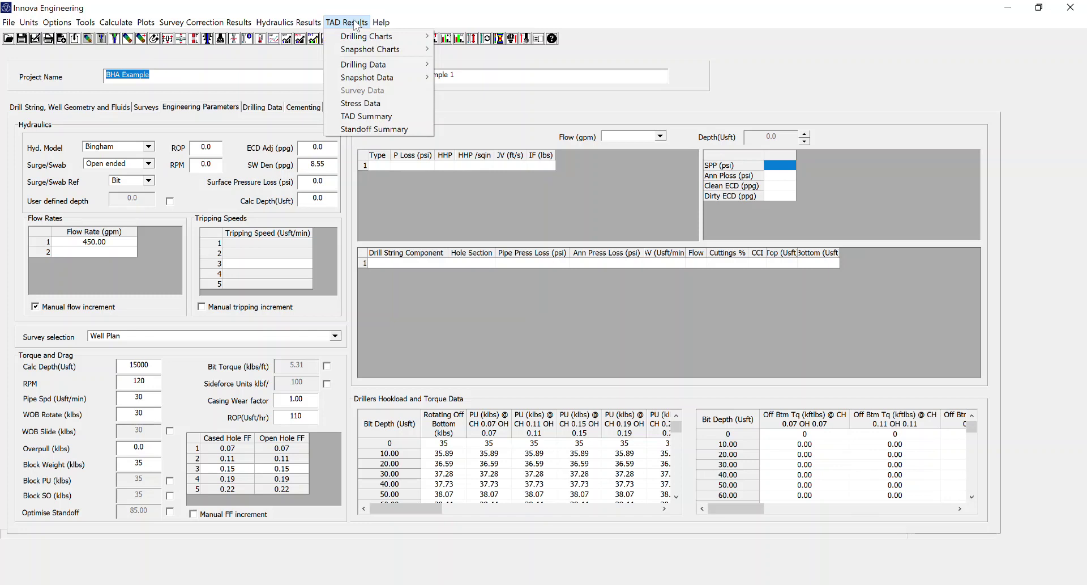
mouse_move(360, 39)
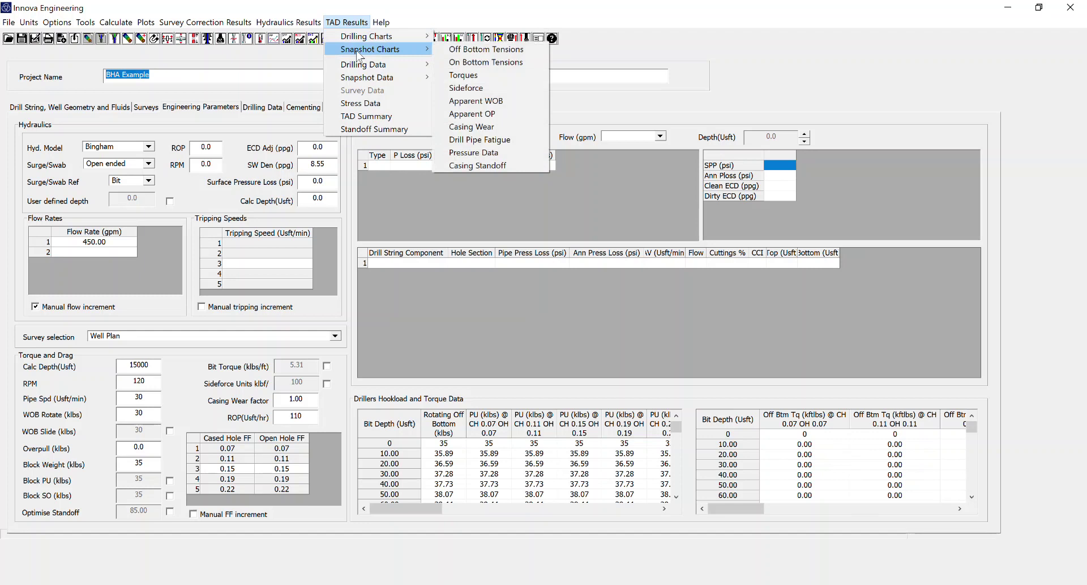
mouse_move(364, 68)
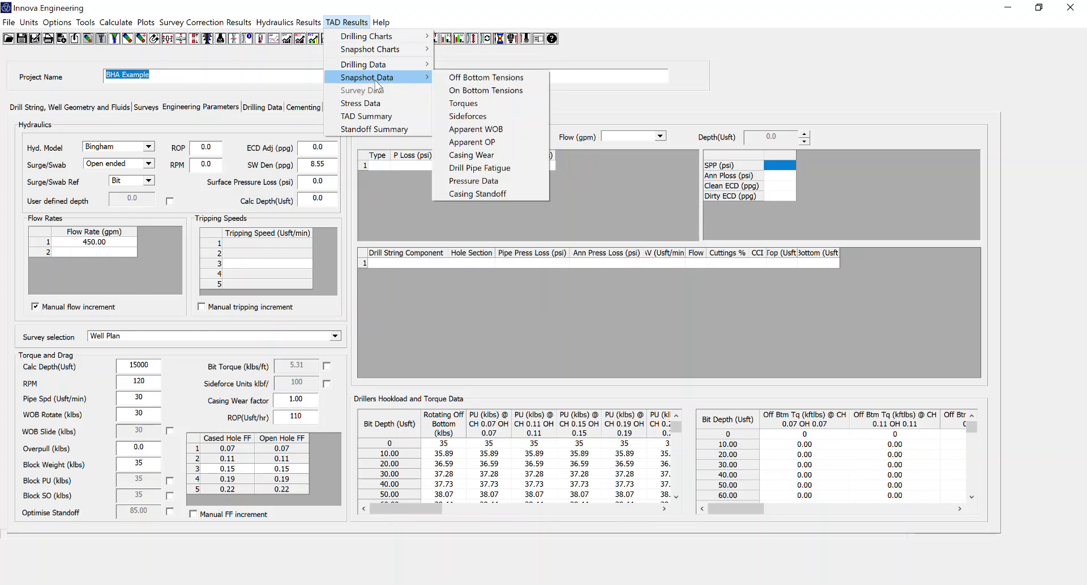
click(375, 117)
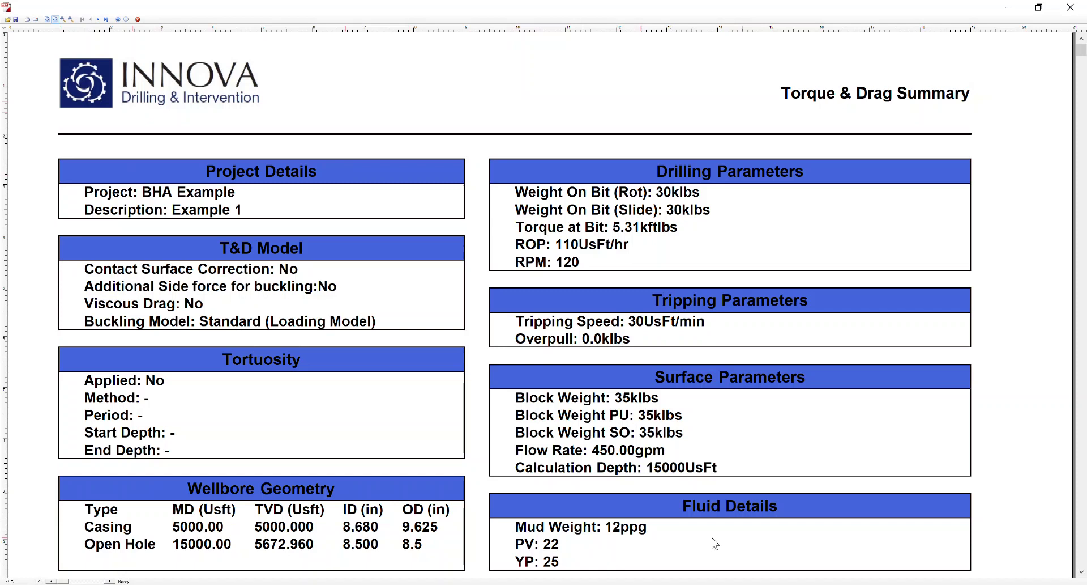
scroll(349, 198, down, 3)
scroll(349, 199, down, 14)
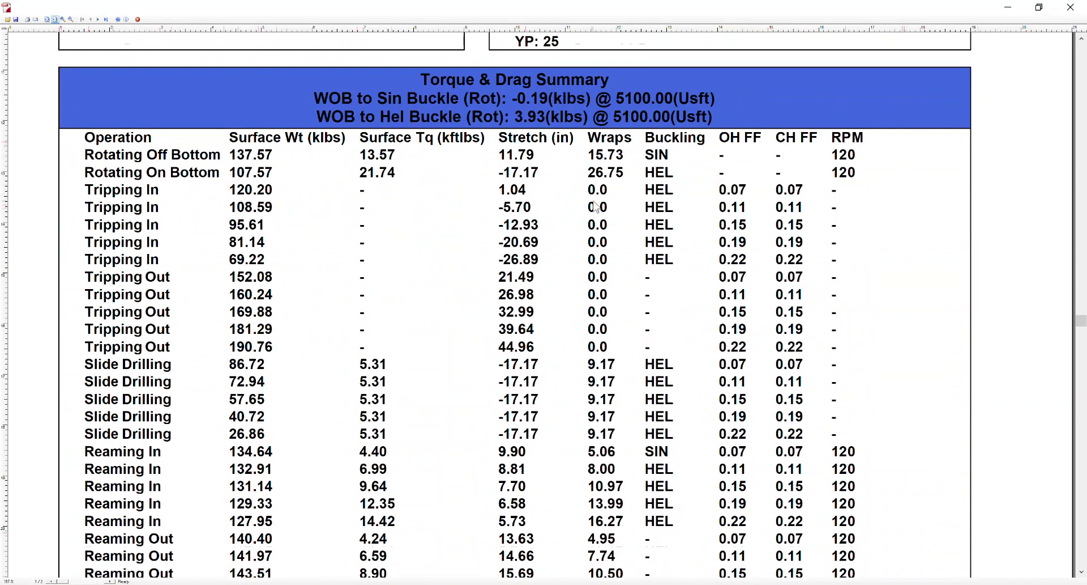
scroll(589, 227, down, 5)
scroll(590, 228, down, 10)
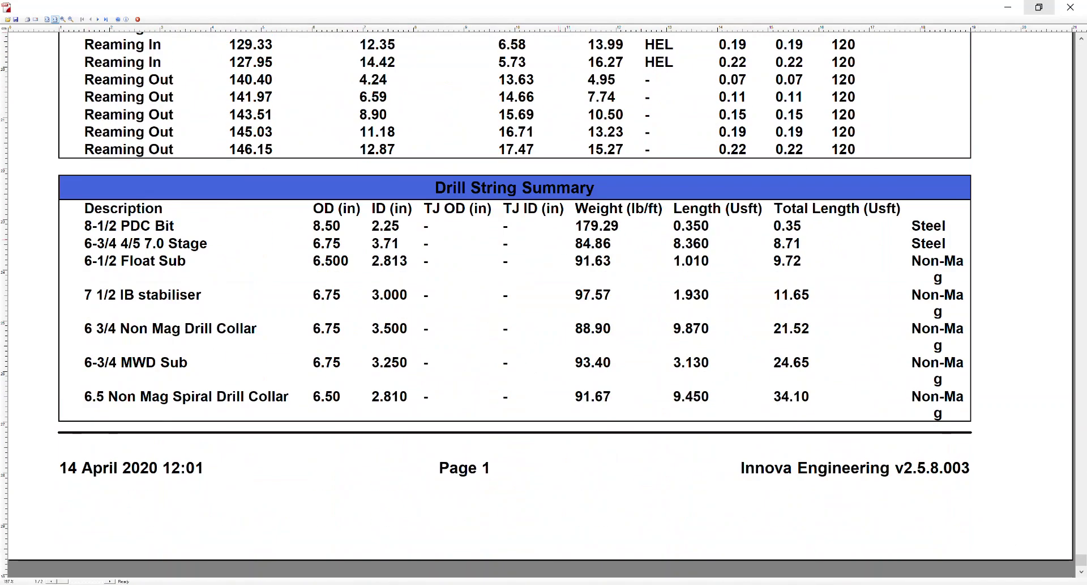
Check the save options for the torque and drag summary without saving, and close the report
click(16, 19)
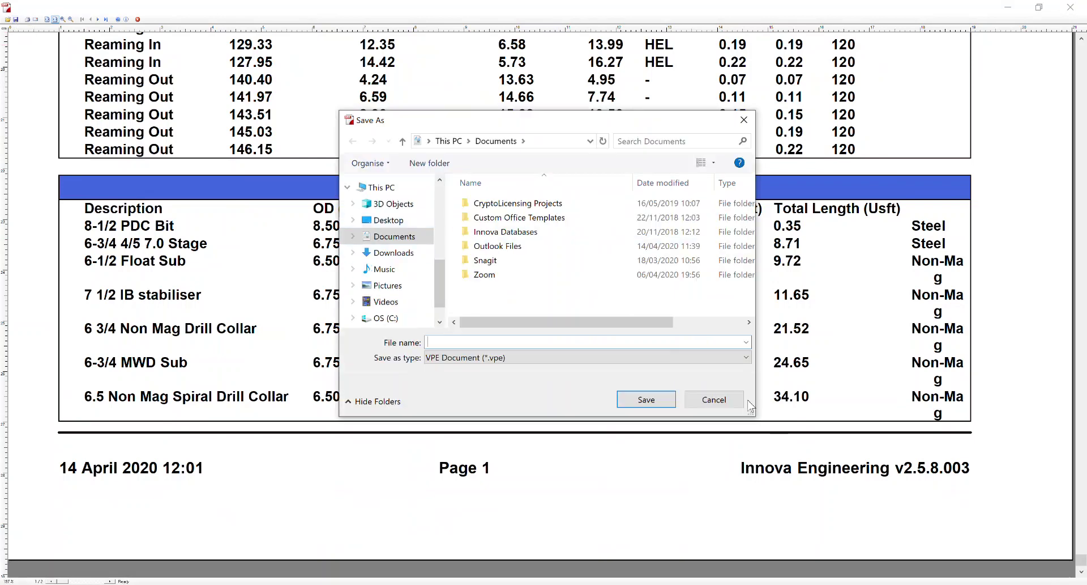
click(730, 402)
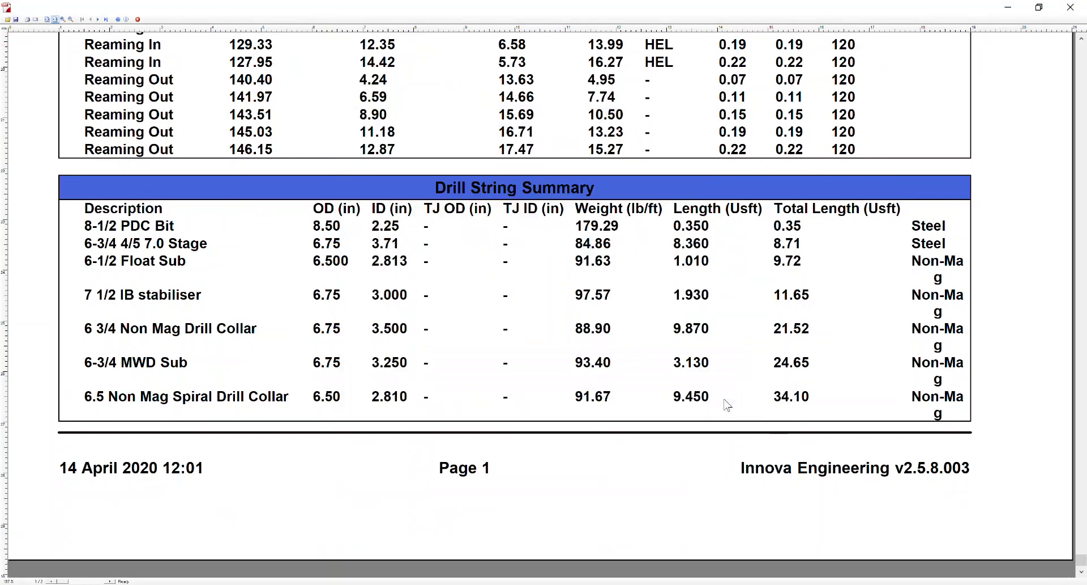
click(1068, 10)
View the hookloads drilling chart with casing depth lines, a drill string and well geometry box, and the helical buckling region shaded
click(347, 22)
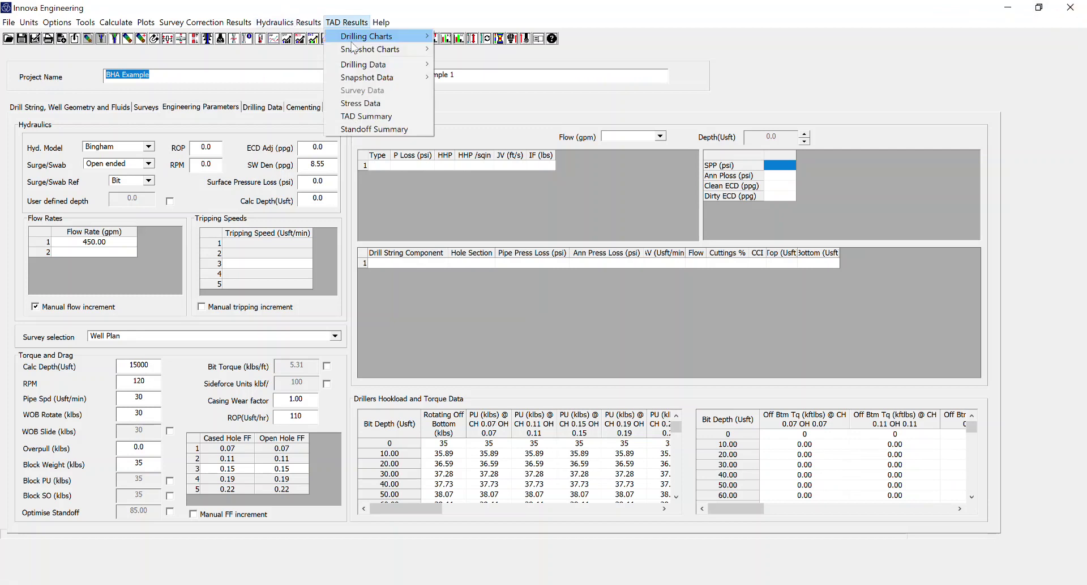
click(513, 36)
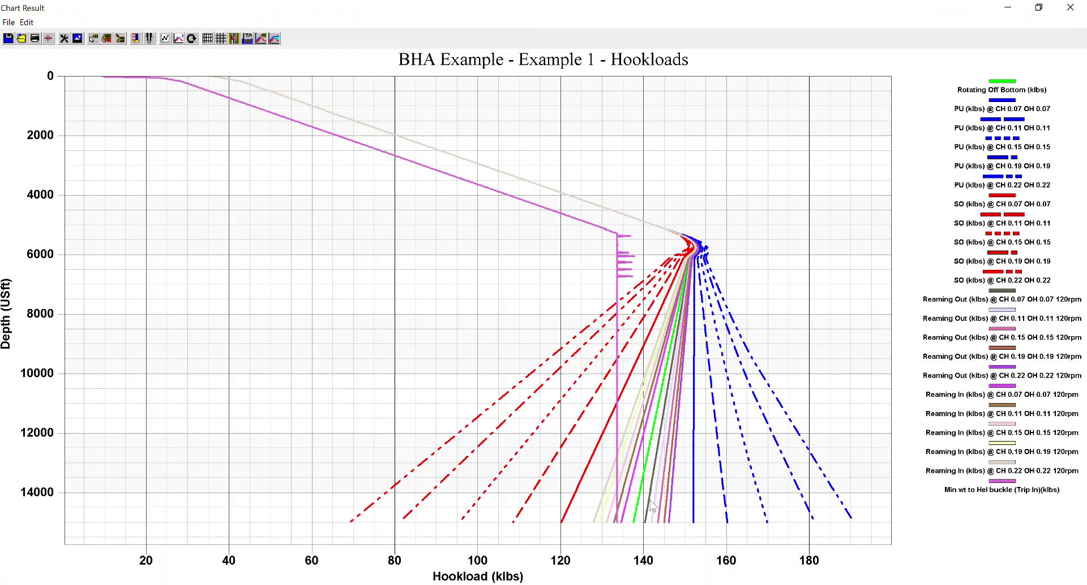
click(149, 38)
click(135, 38)
drag(928, 215, 315, 300)
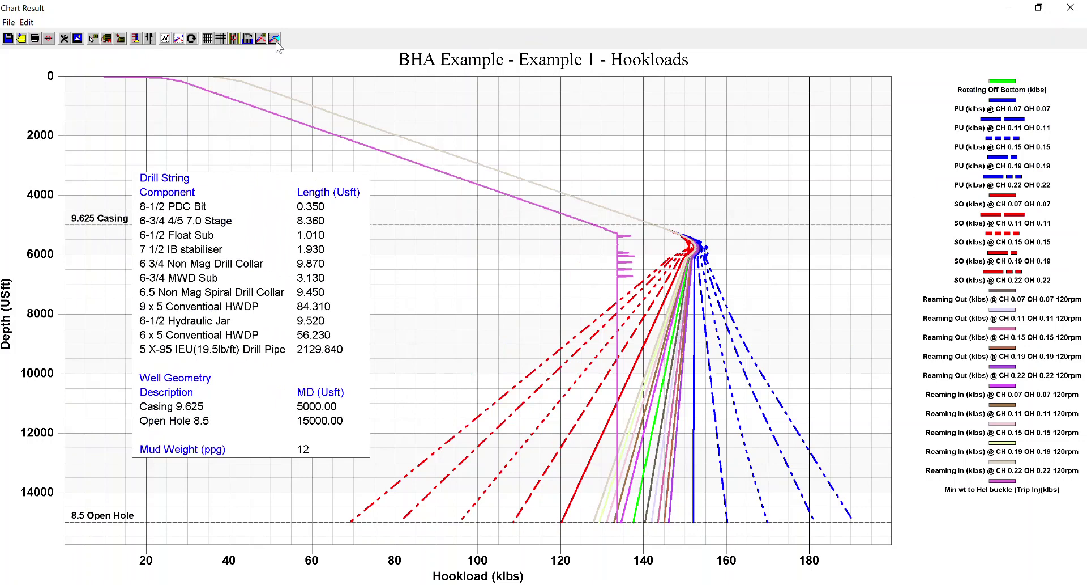
click(275, 39)
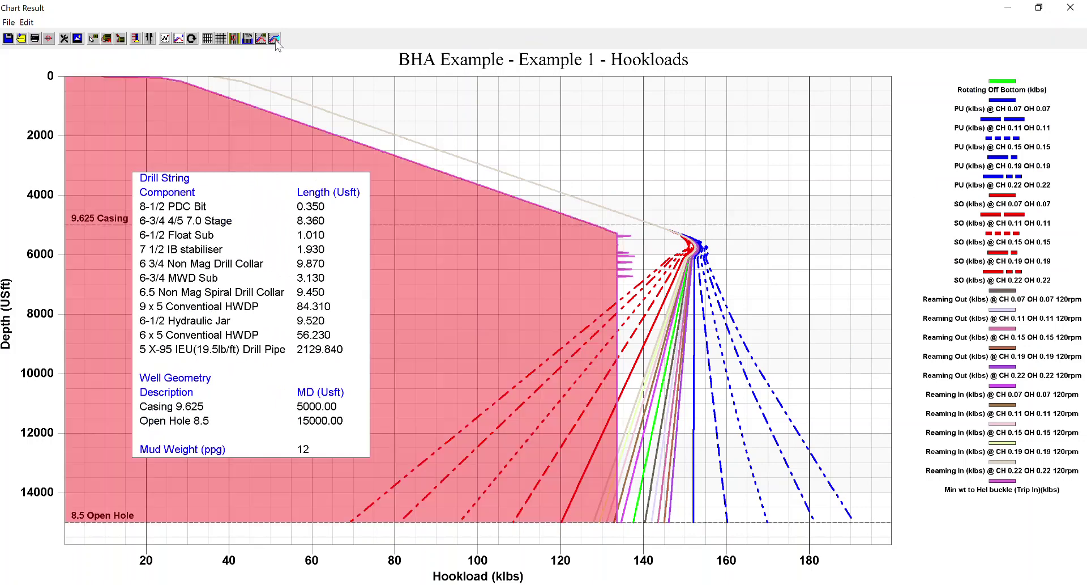
click(1071, 7)
Open the drilling data table for hookloads
click(347, 22)
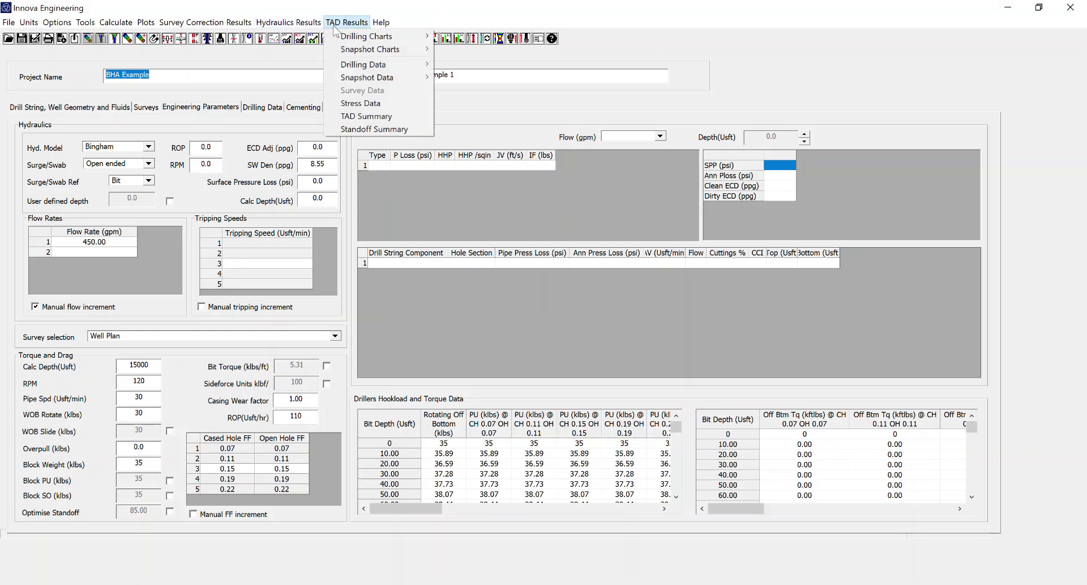
mouse_move(397, 64)
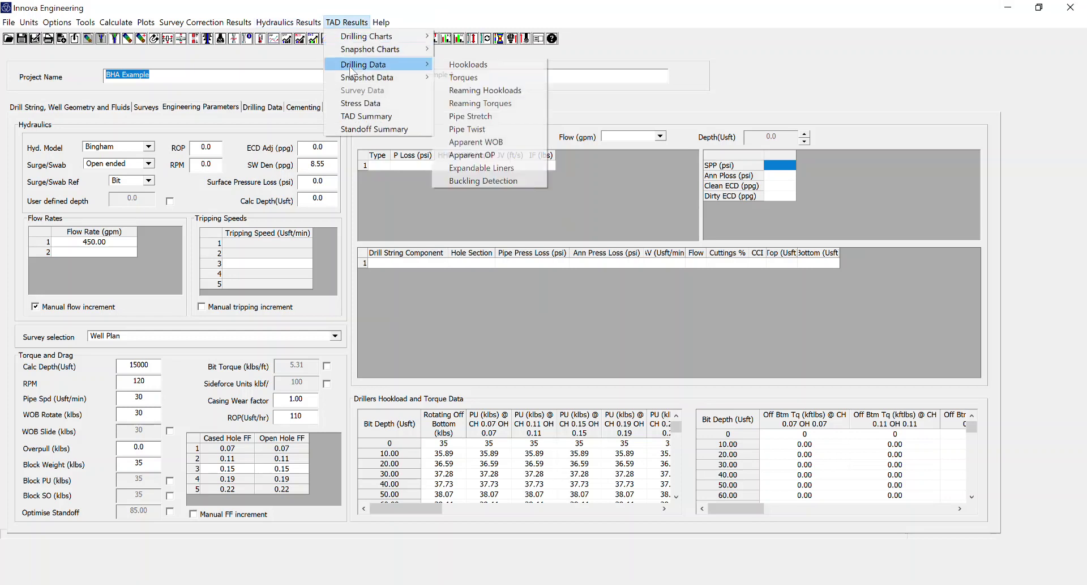
click(460, 67)
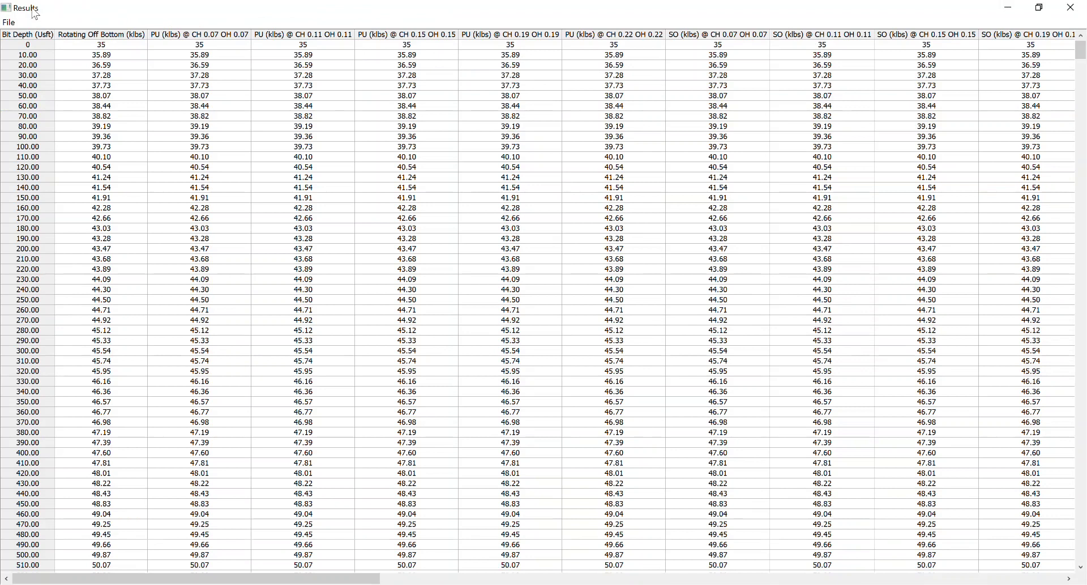
Check the hookload table's export with Excel File (*.xlsx) as the type, cancel it and close the table
click(9, 22)
click(28, 34)
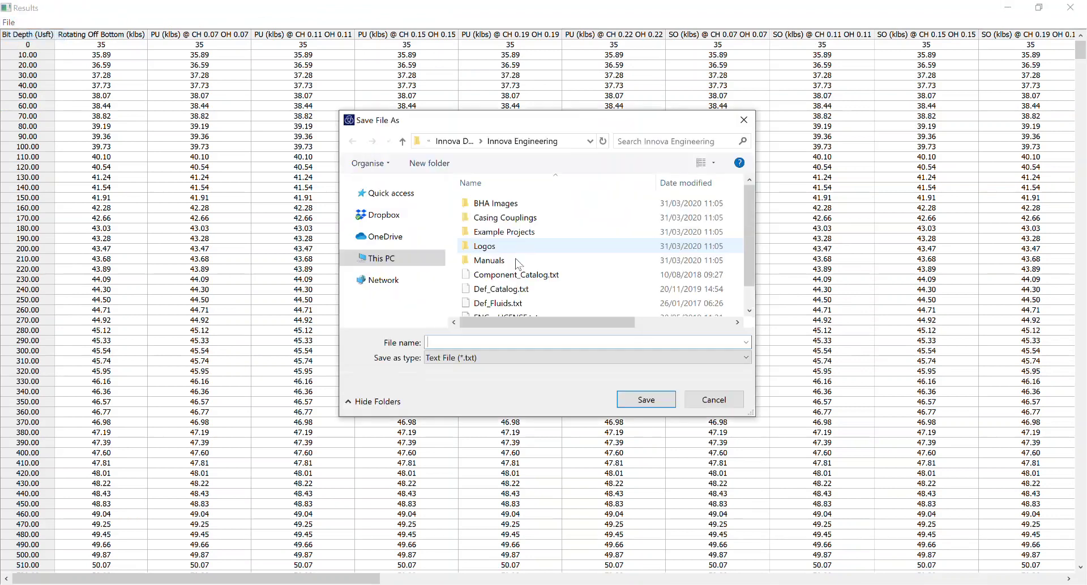
click(450, 360)
click(452, 389)
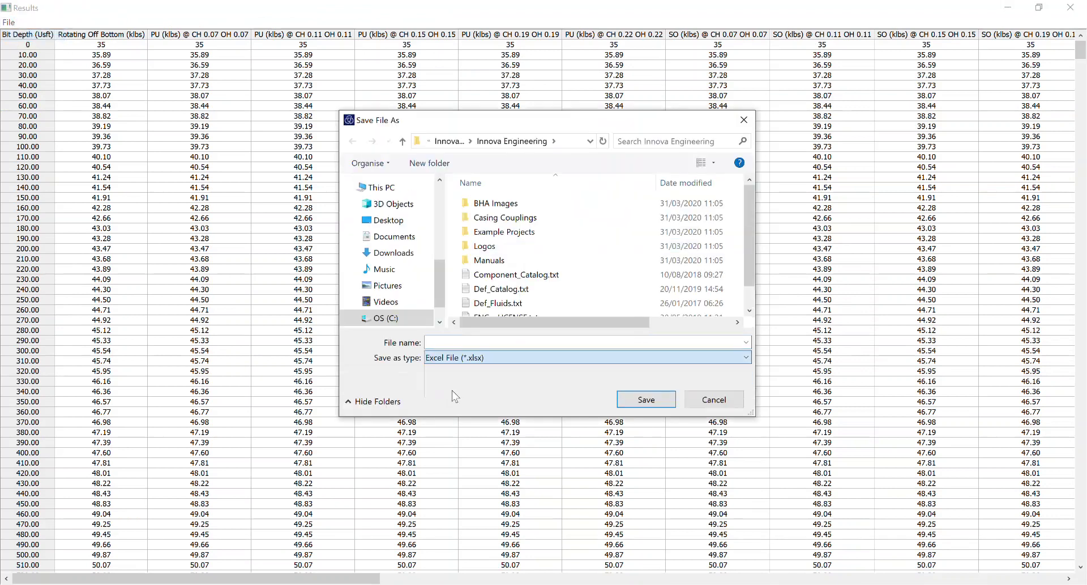
click(723, 398)
click(1070, 7)
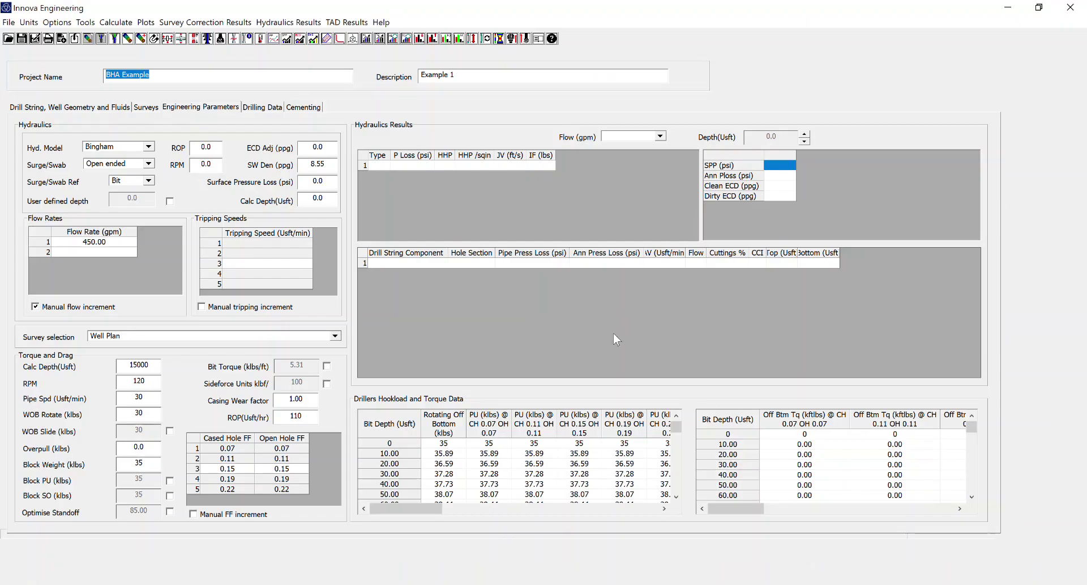